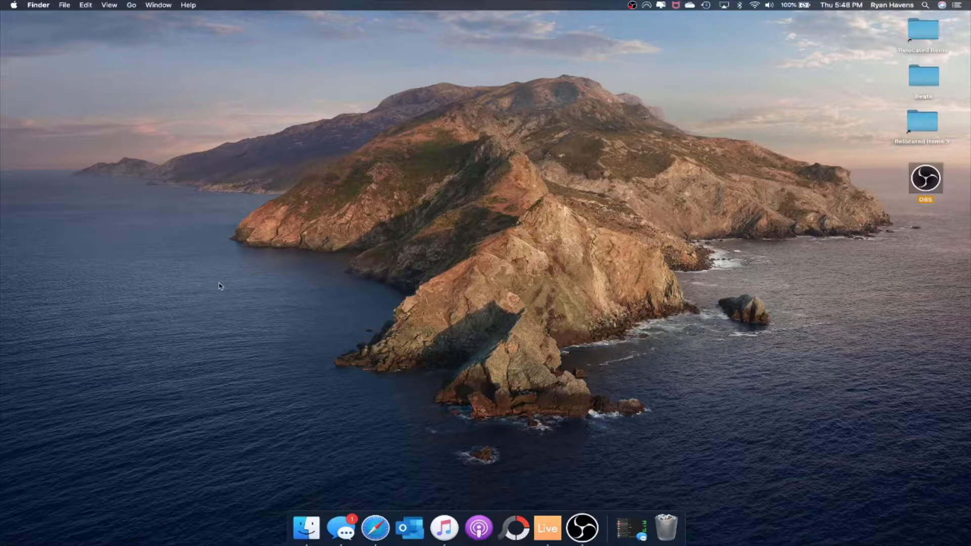
Launch PhotoScape X.
click(685, 98)
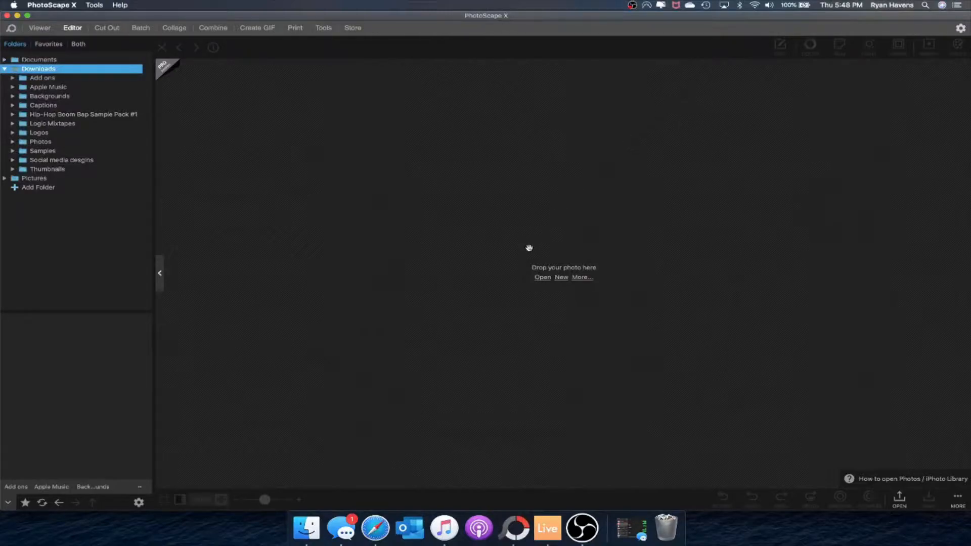
Switch to Safari and search Google in a new tab for "Fortnite chapter 2 season 2 umbrella".
click(371, 523)
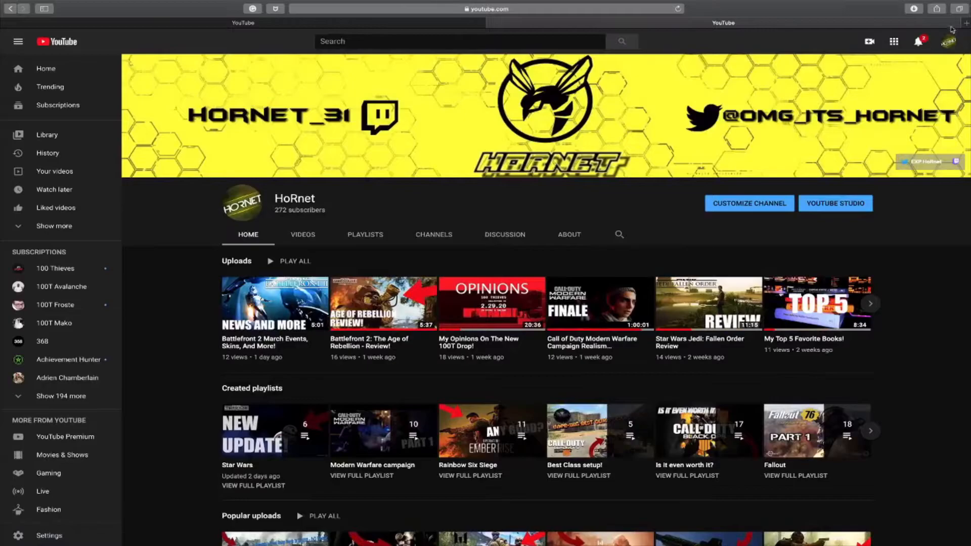
click(966, 23)
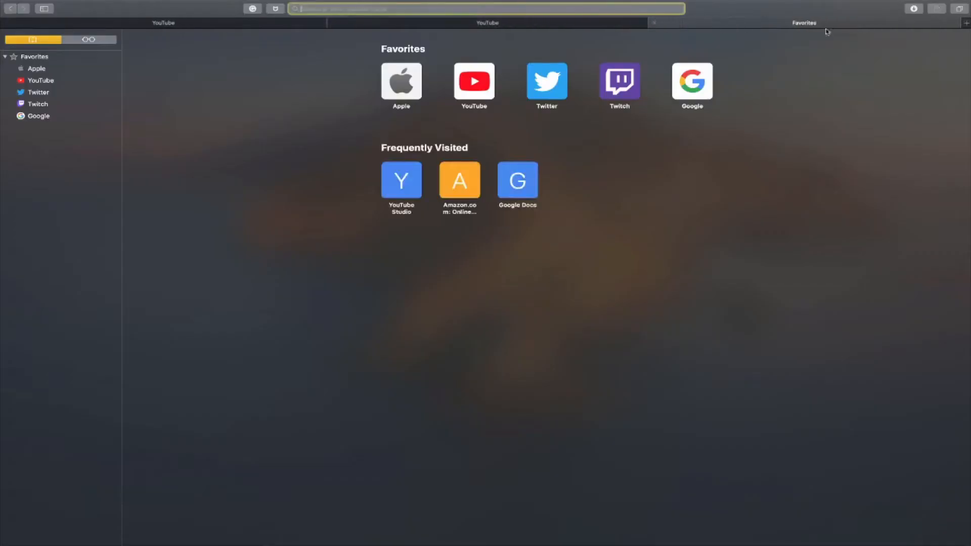
text(Fortnite)
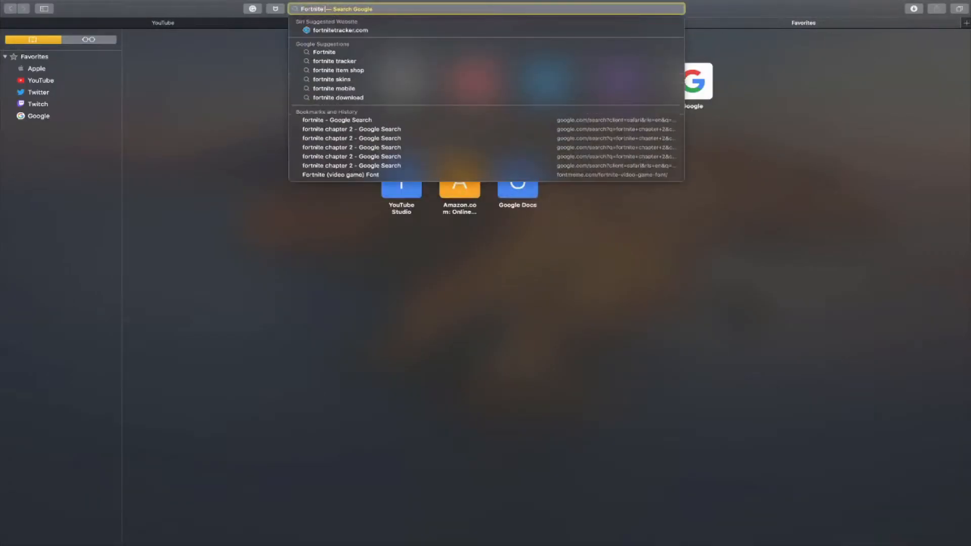
text( chapter 2 se)
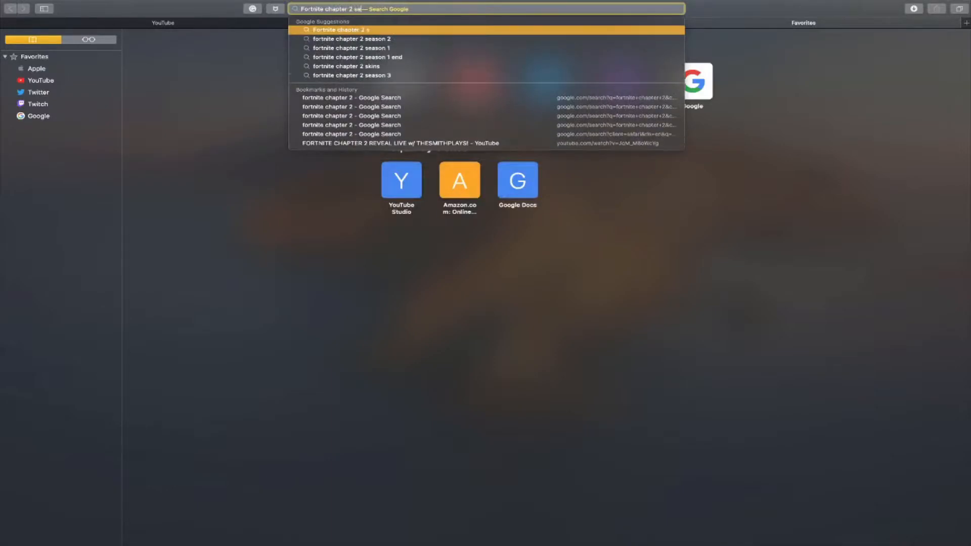
text(ason 2 unbrella)
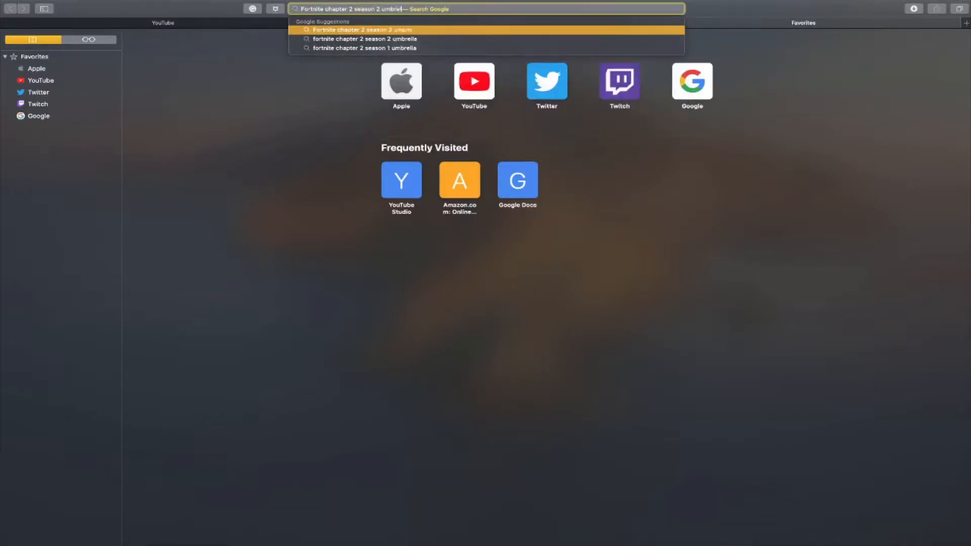
key(Return)
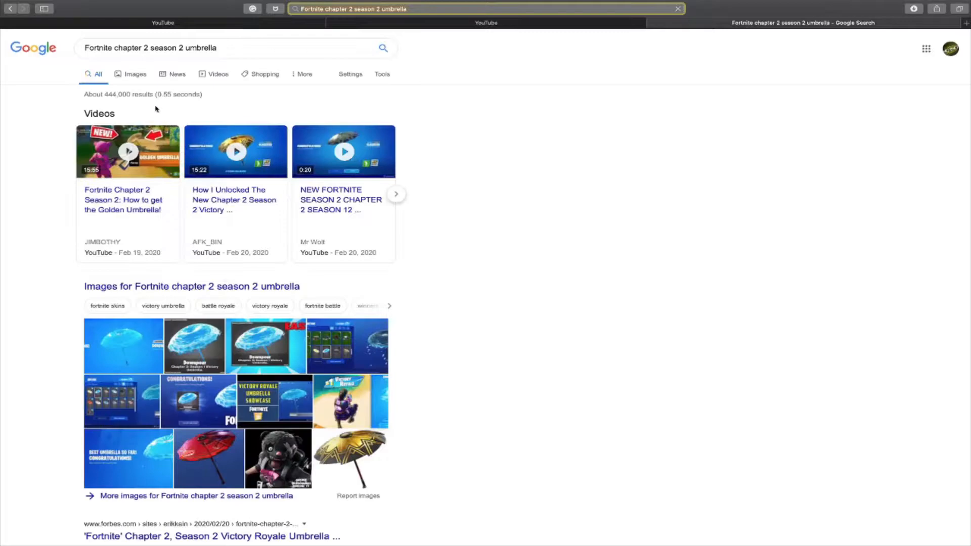
Show the image results for the search and look through them for a suitable umbrella picture.
click(135, 72)
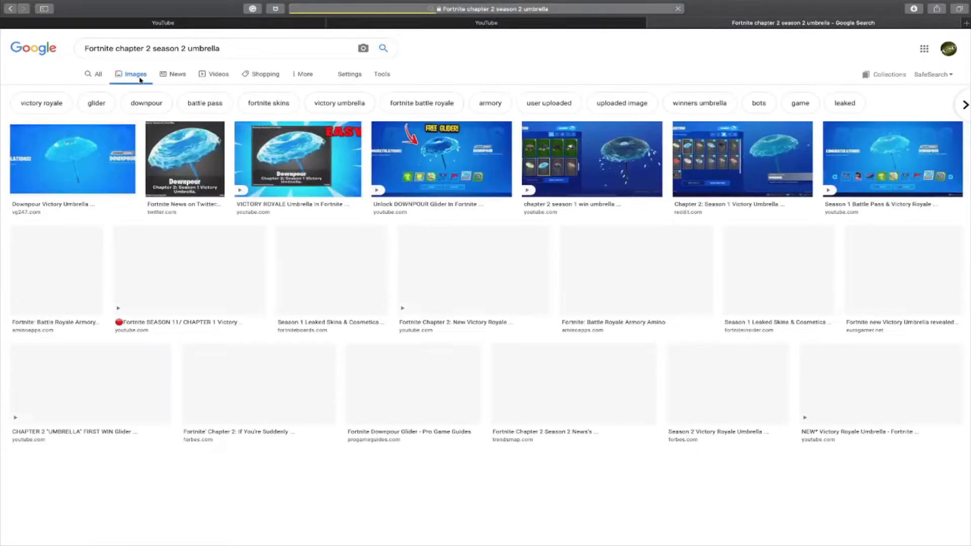
scroll(399, 142, down, 5)
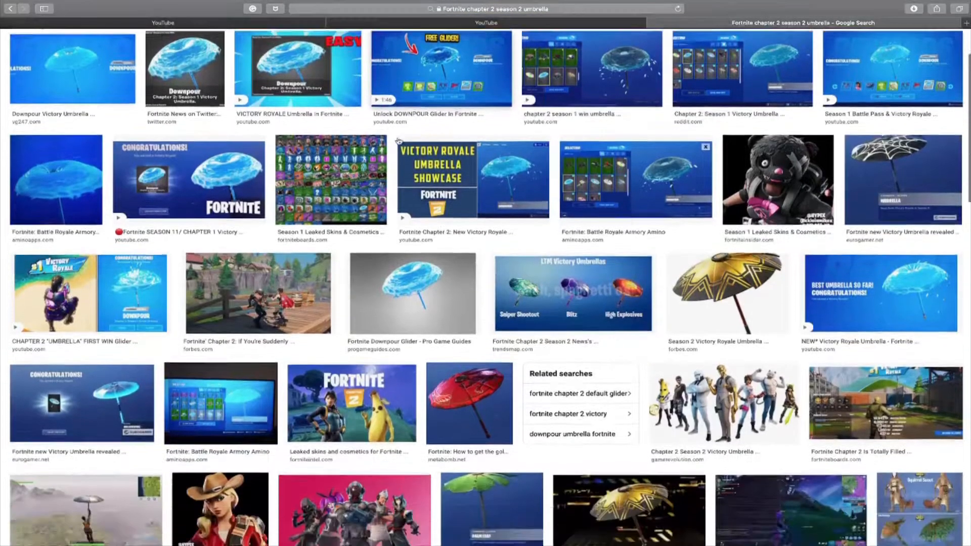
scroll(399, 141, down, 7)
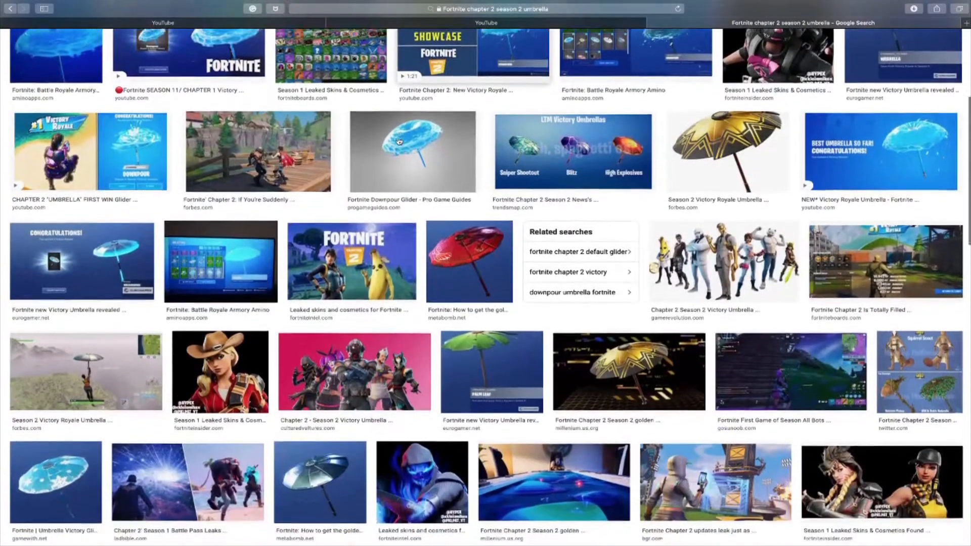
scroll(399, 142, down, 6)
scroll(399, 142, down, 7)
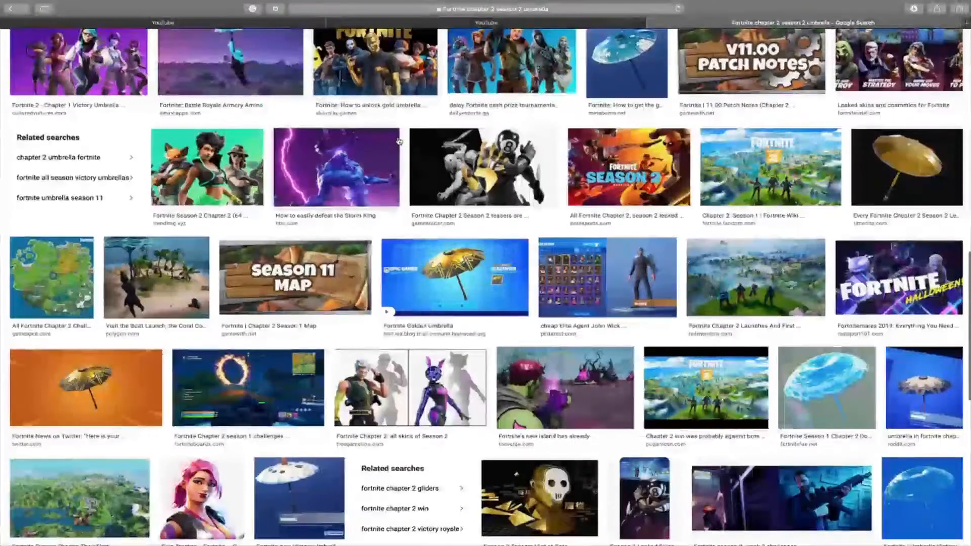
scroll(399, 141, down, 16)
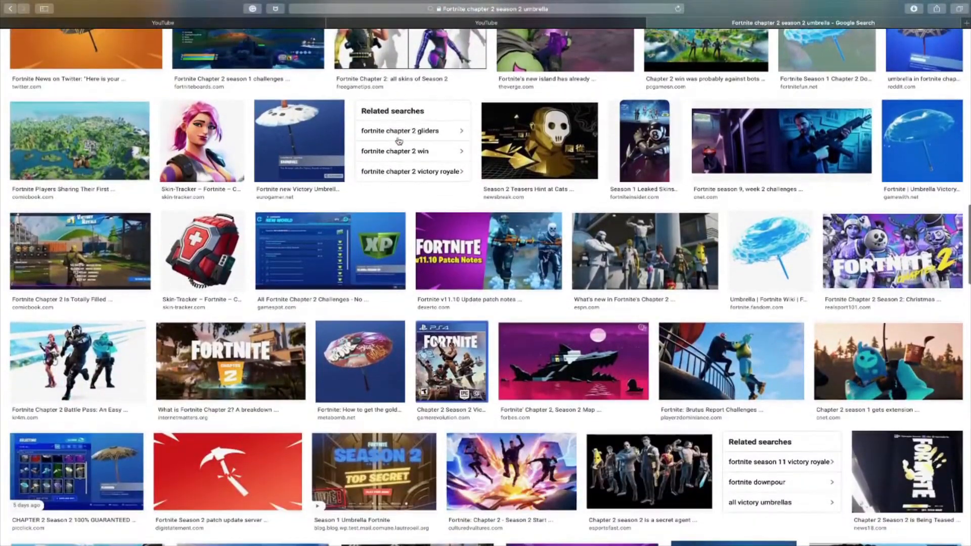
scroll(399, 142, up, 20)
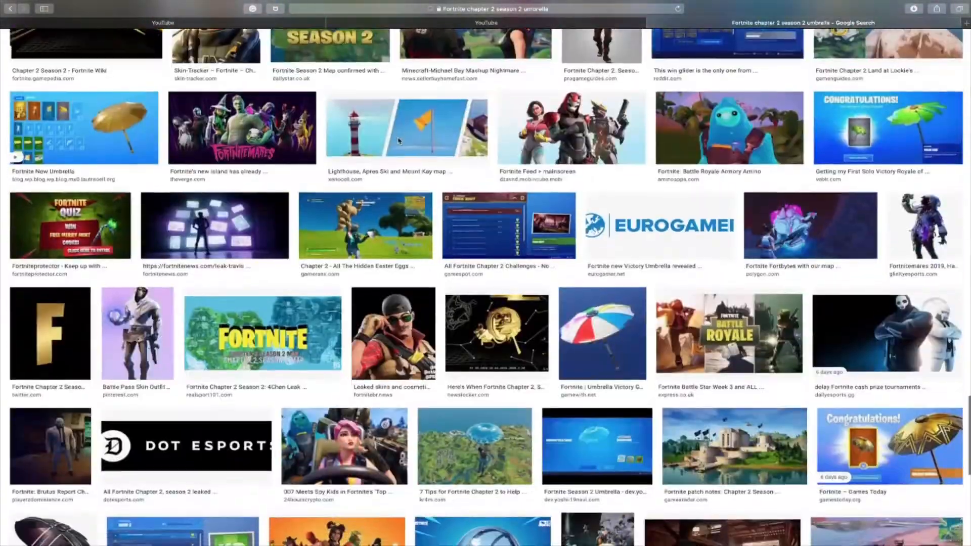
scroll(399, 142, up, 15)
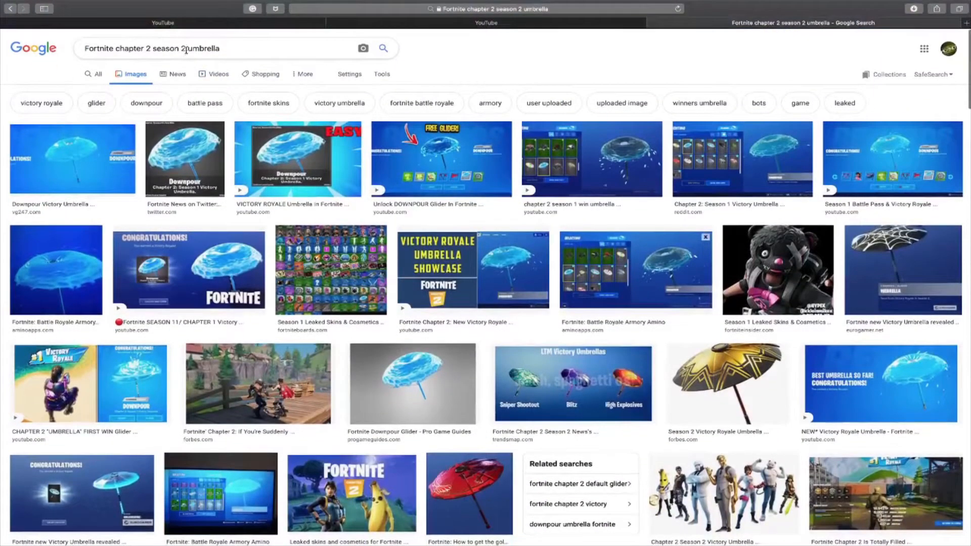
Change the image search to "Fortnite classified umbrella".
drag(186, 50, 146, 48)
text(classidd umbrella)
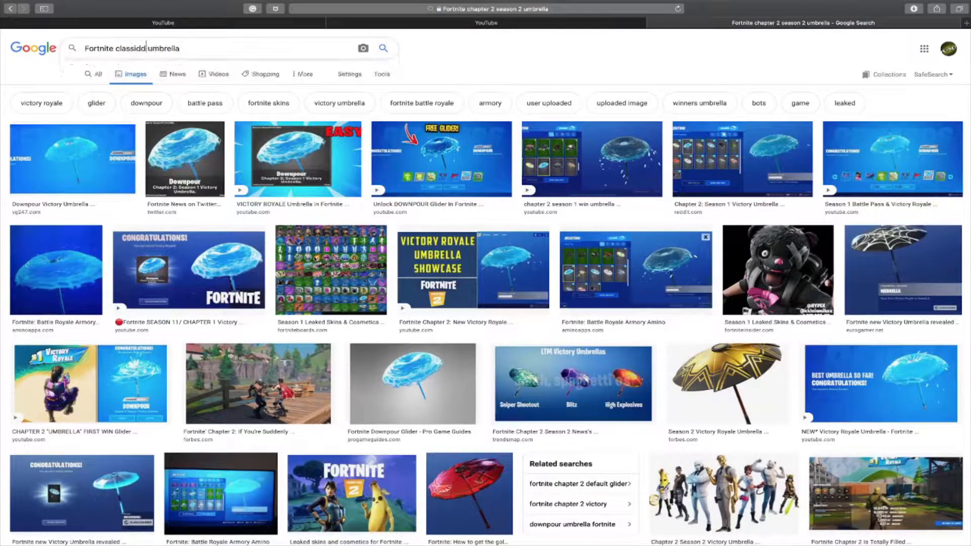
key(BackSpace)
key(BackSpace)
text(fied)
key(Return)
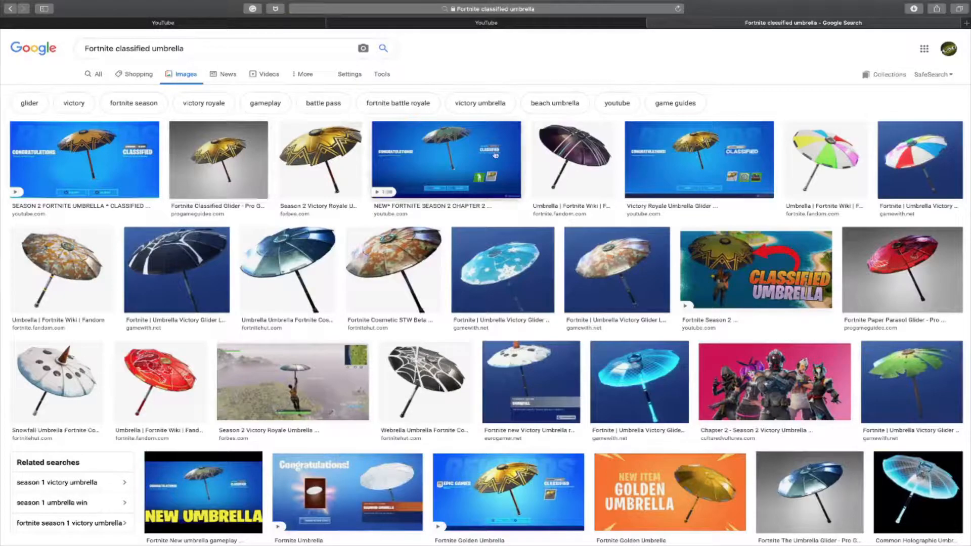
Review the thumbnails of the YouTube channel's uploaded videos, then return to the umbrella image results.
click(557, 25)
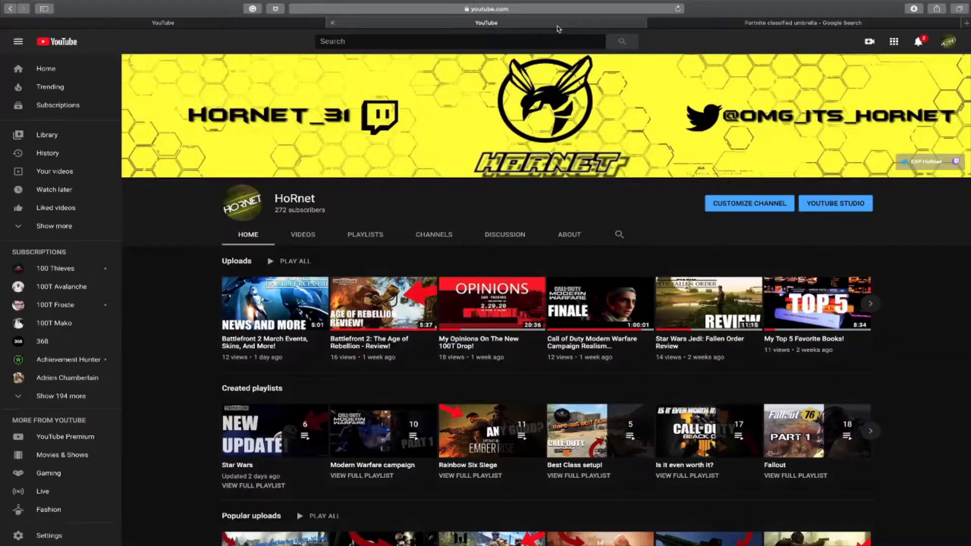
click(303, 235)
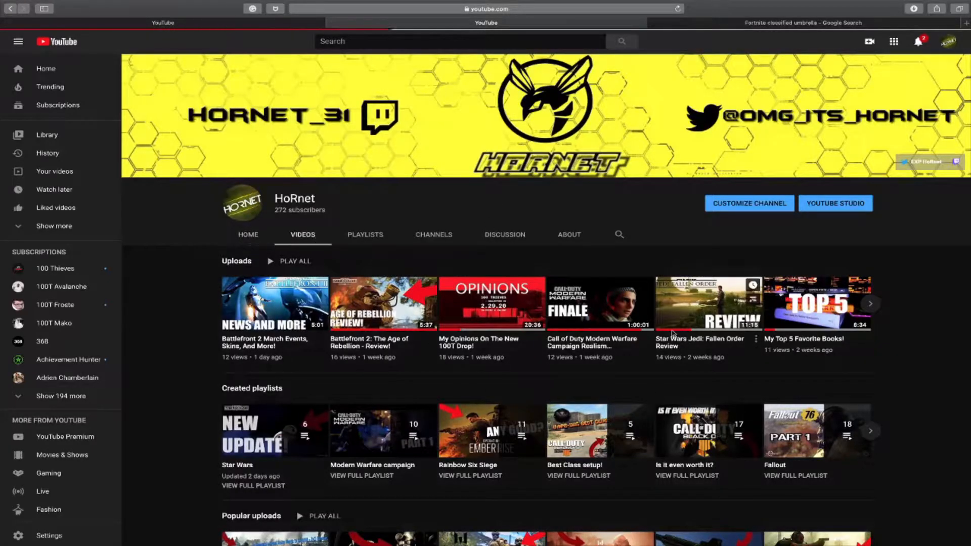
scroll(674, 334, down, 5)
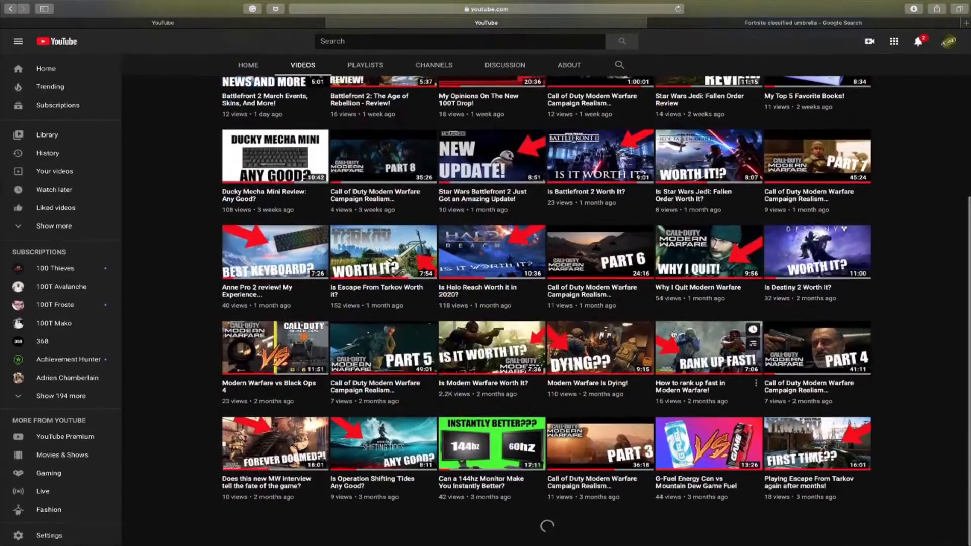
scroll(539, 278, down, 9)
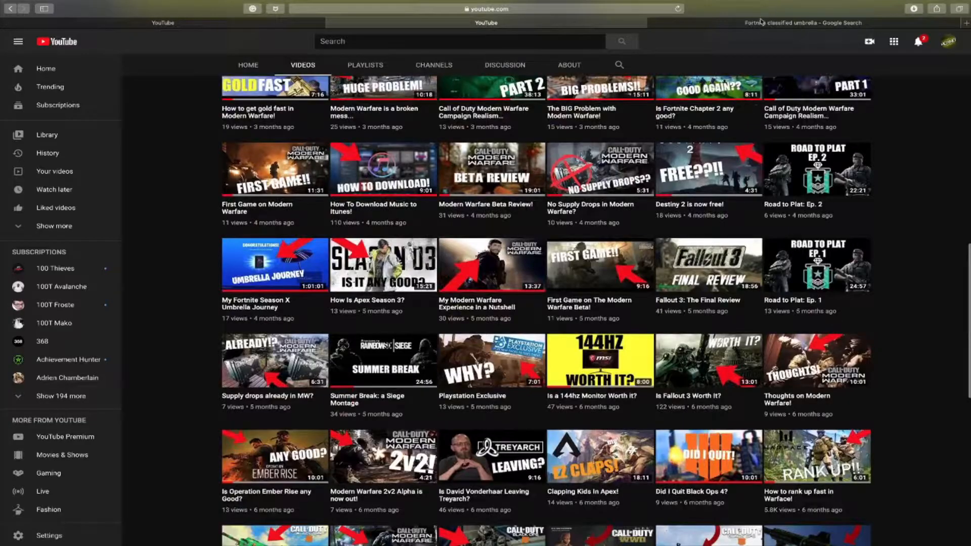
click(762, 22)
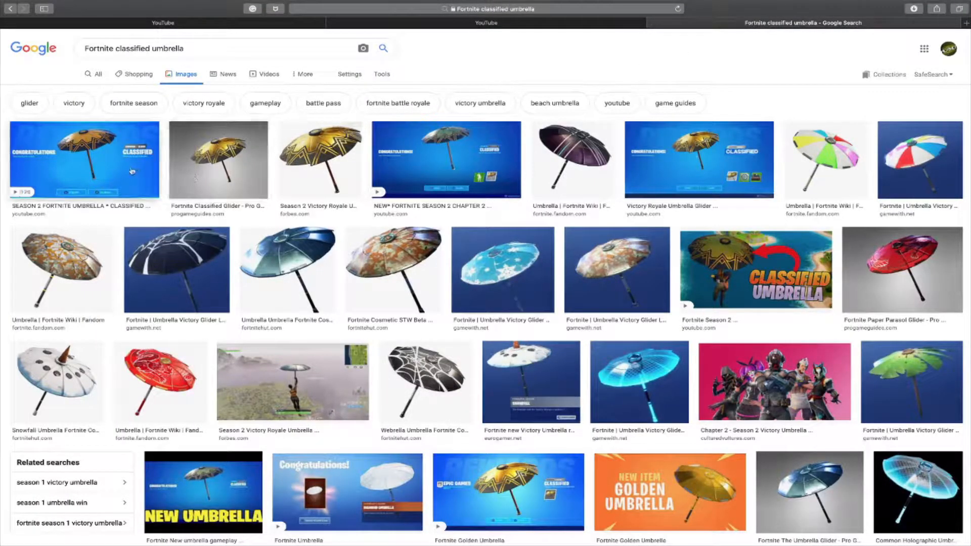
Compare previews of the classified umbrella images and preview the Fortnite Golden Umbrella picture with the Epic Games label.
click(685, 170)
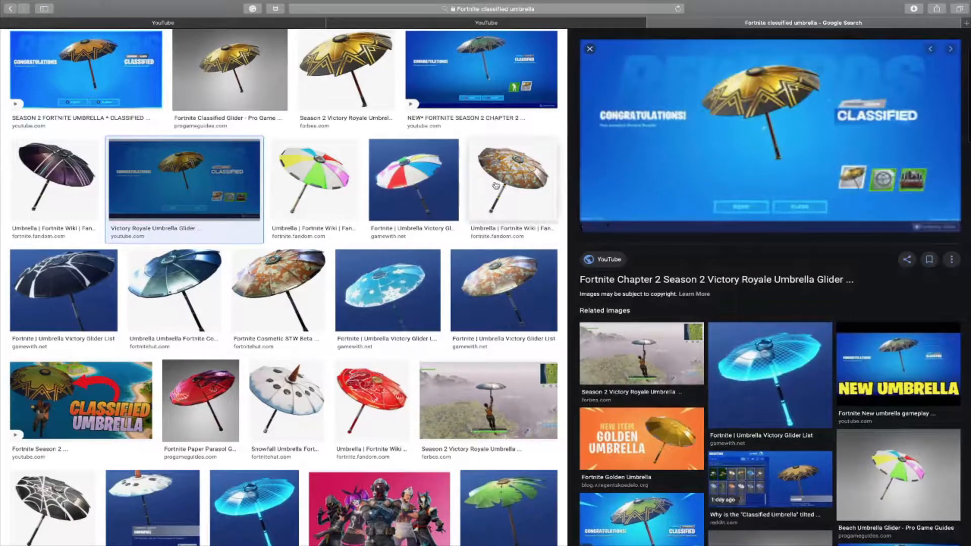
click(89, 81)
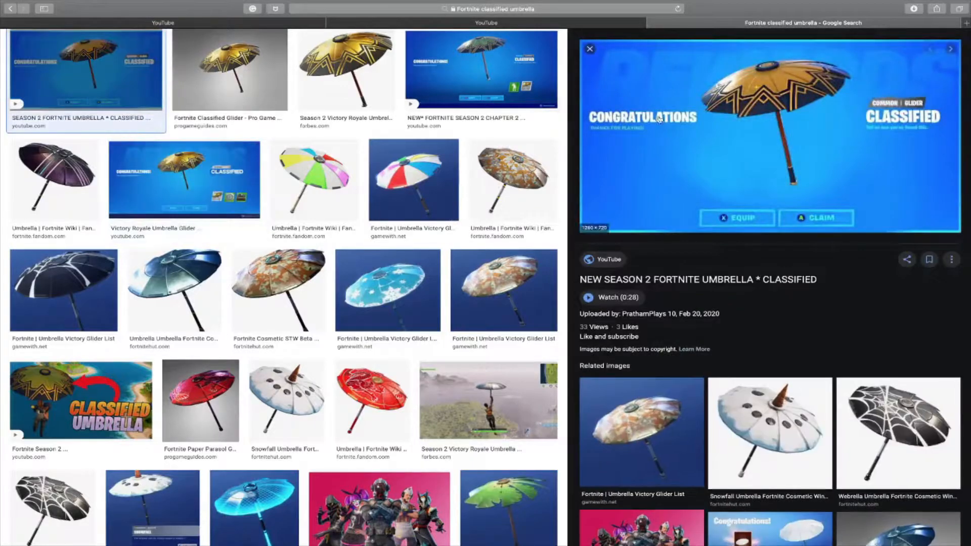
scroll(395, 154, down, 1)
scroll(394, 155, down, 5)
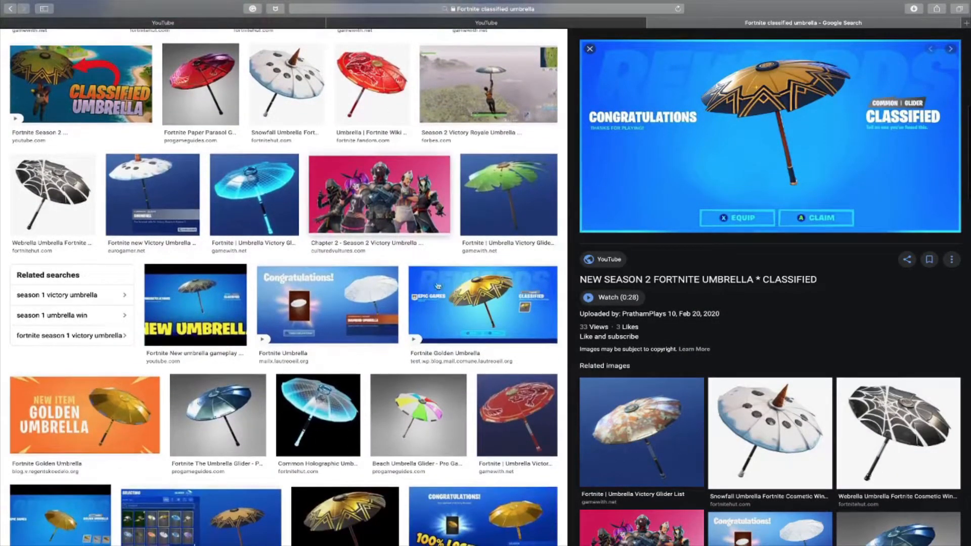
click(438, 287)
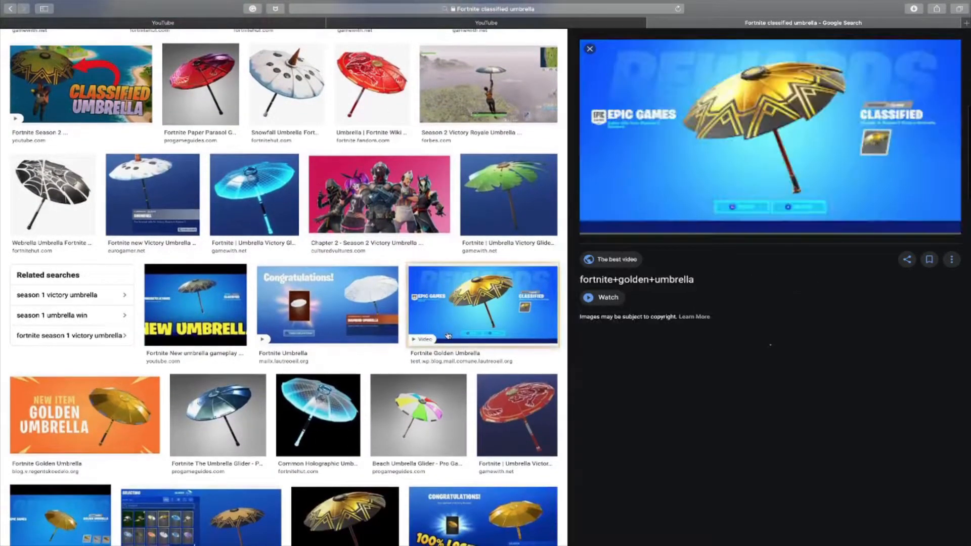
Look through the remaining image results for alternative classified umbrella pictures.
scroll(451, 242, down, 3)
scroll(451, 242, down, 2)
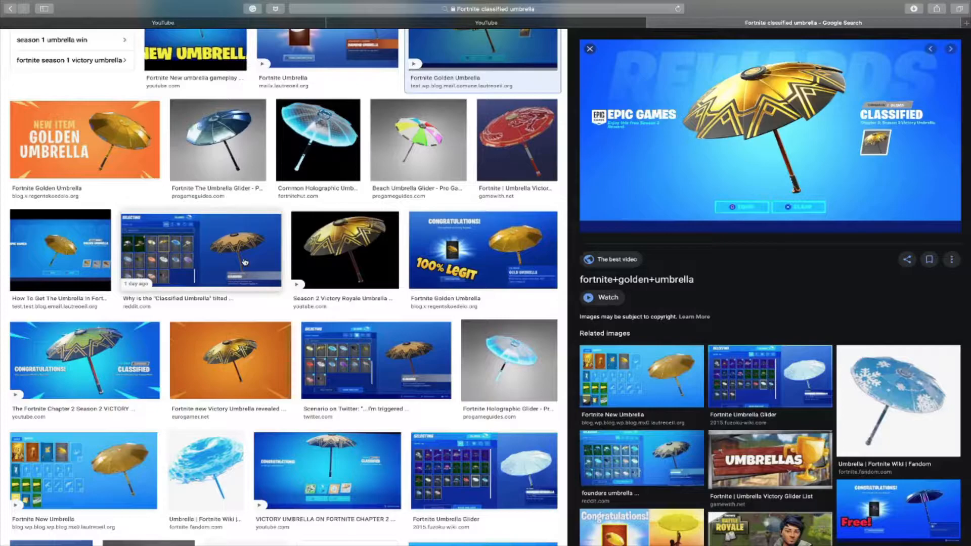
scroll(245, 262, down, 2)
scroll(247, 265, down, 1)
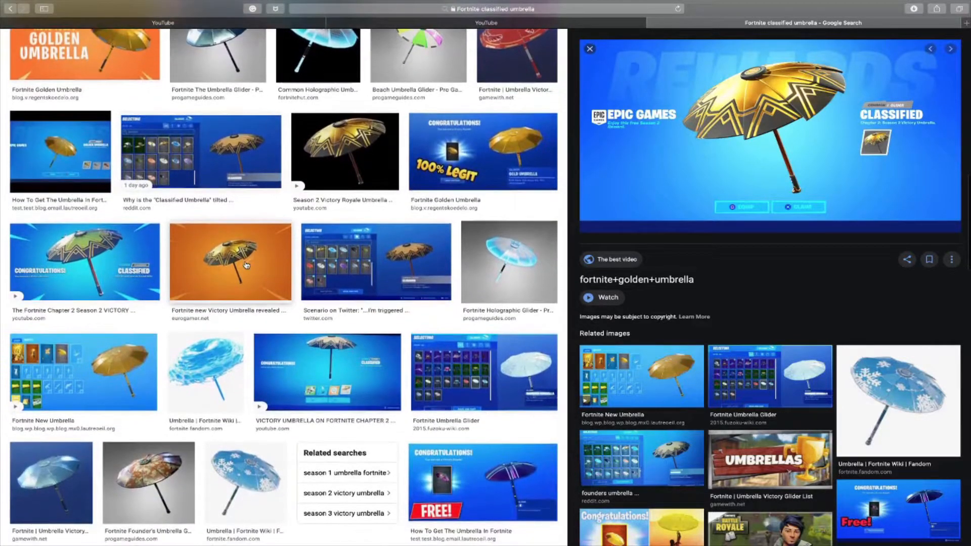
scroll(323, 249, down, 2)
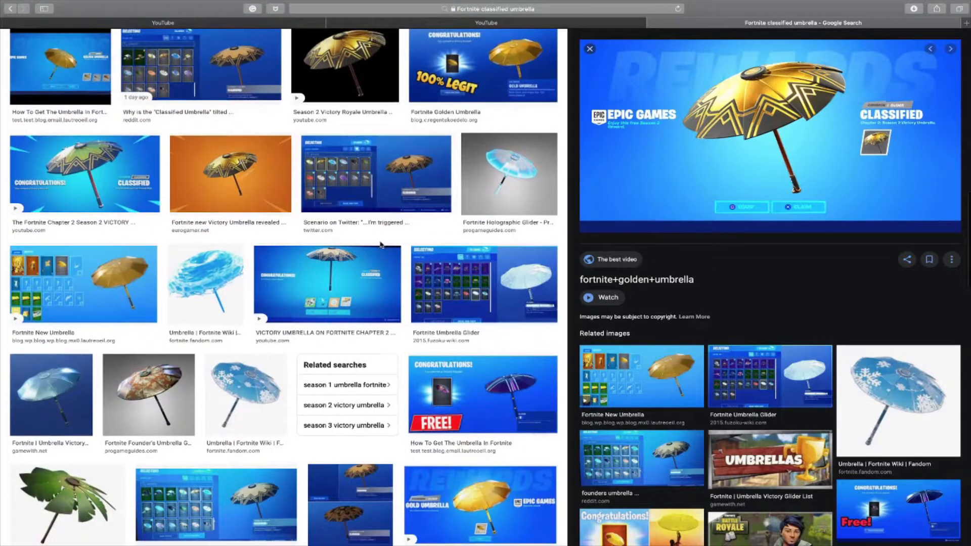
scroll(381, 245, down, 3)
scroll(382, 245, down, 7)
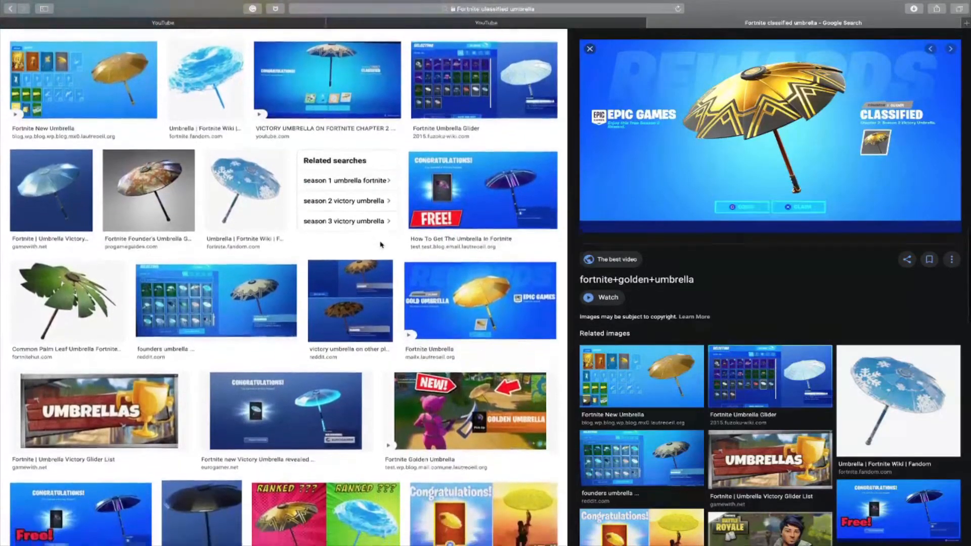
scroll(382, 245, down, 10)
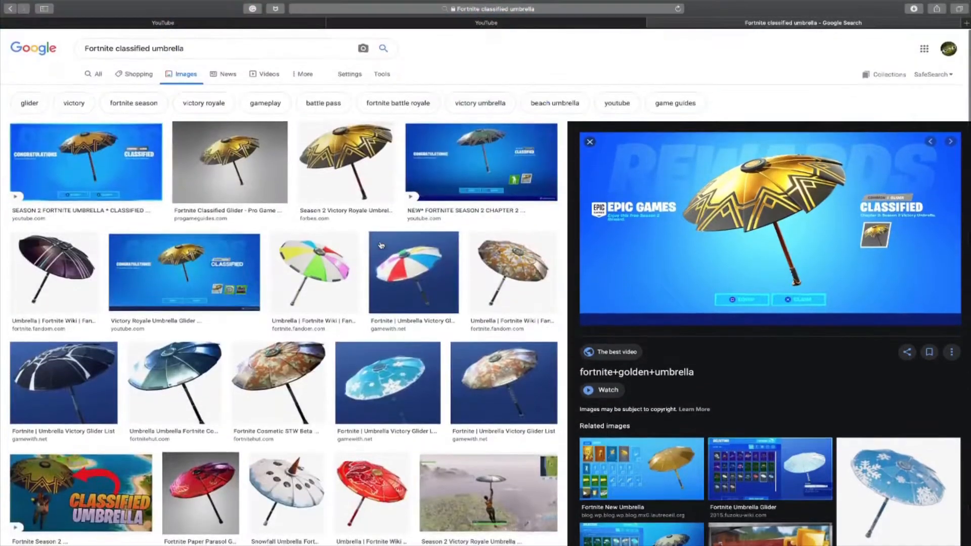
Save the previewed golden umbrella image to the Downloads folder.
right_click(750, 221)
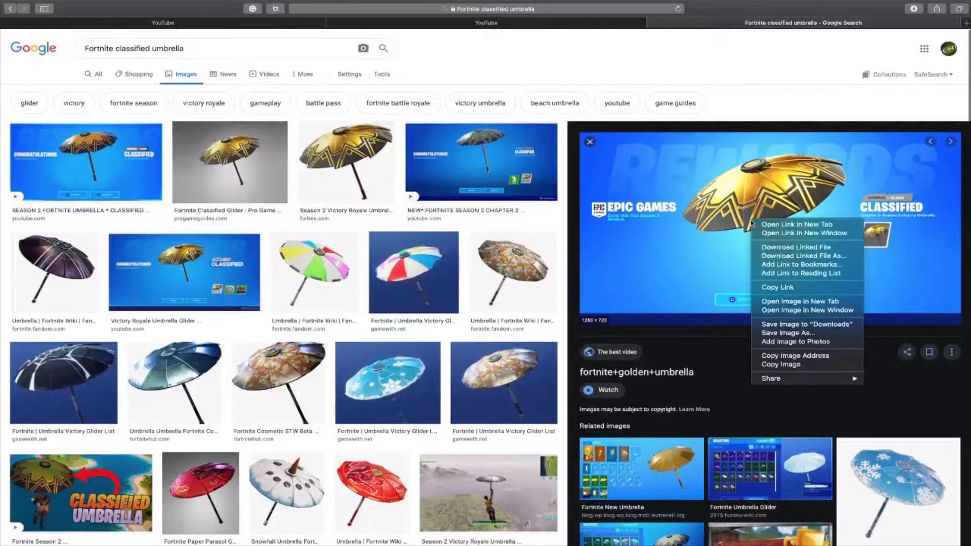
click(811, 326)
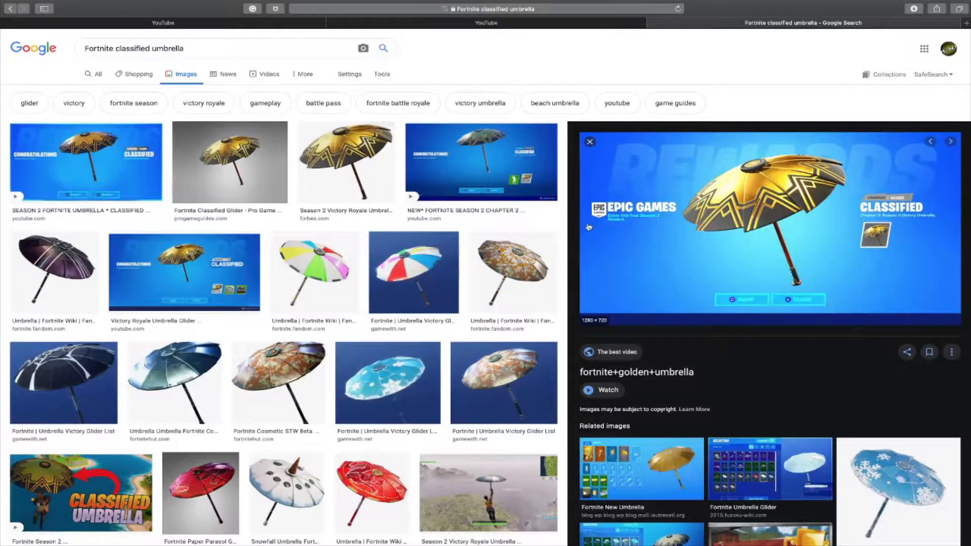
Switch to PhotoScape X and open the downloaded image maxresdefault.jpg from the Downloads folder in the editor.
key(F4)
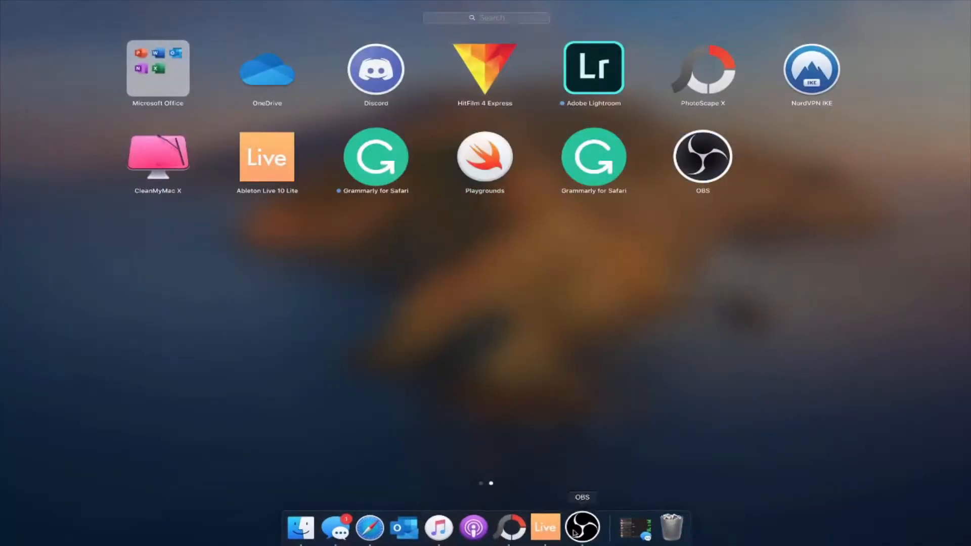
click(521, 526)
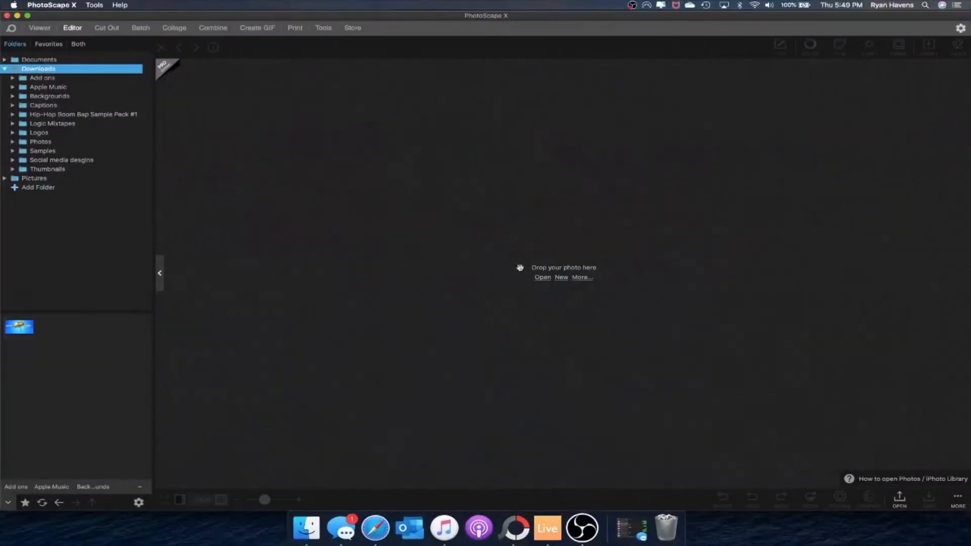
click(541, 278)
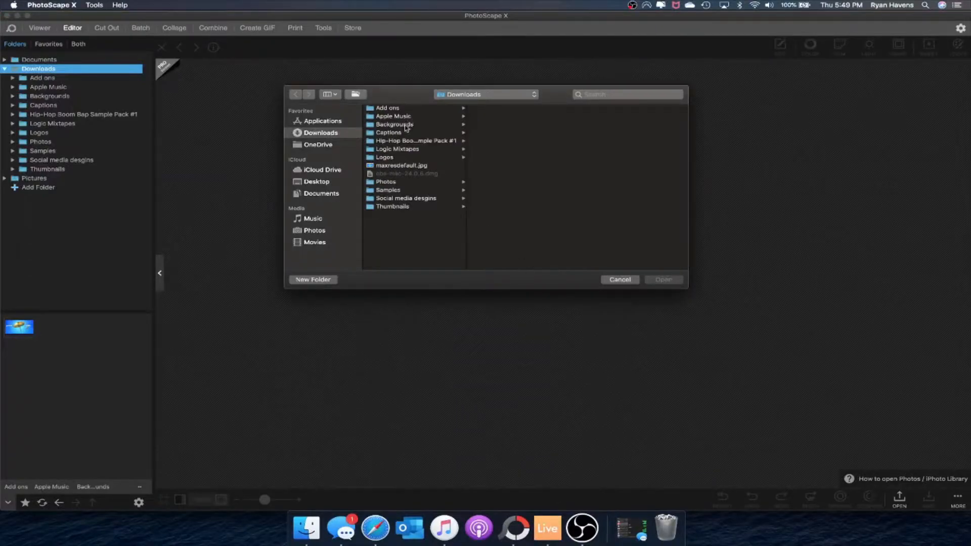
drag(401, 168, 388, 127)
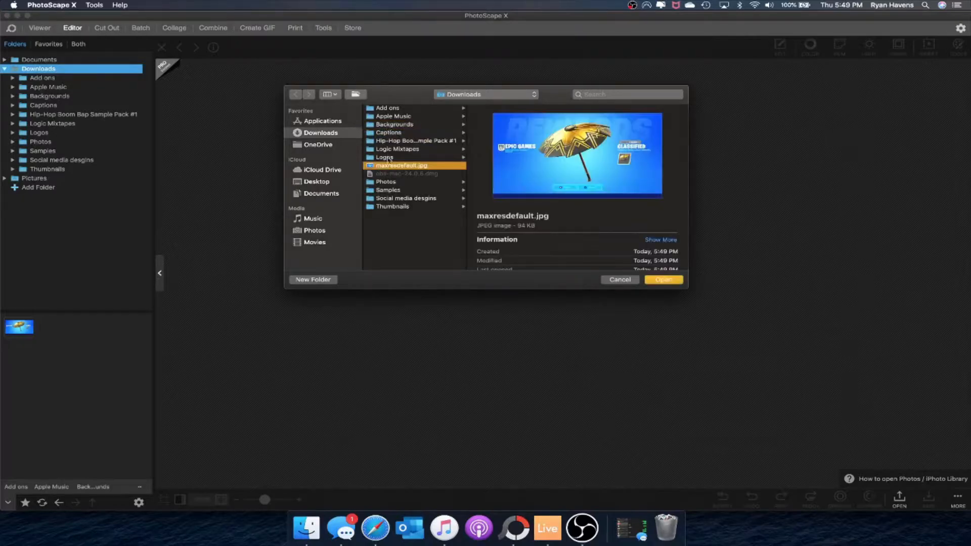
double_click(383, 167)
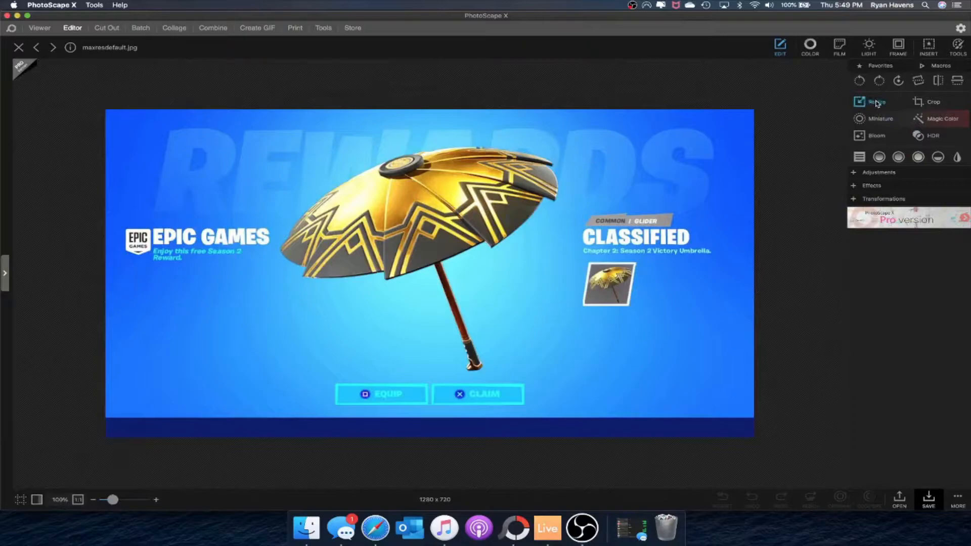
Resize the umbrella image to 1920 x 1080 pixels, preserving its aspect ratio.
click(877, 103)
double_click(922, 138)
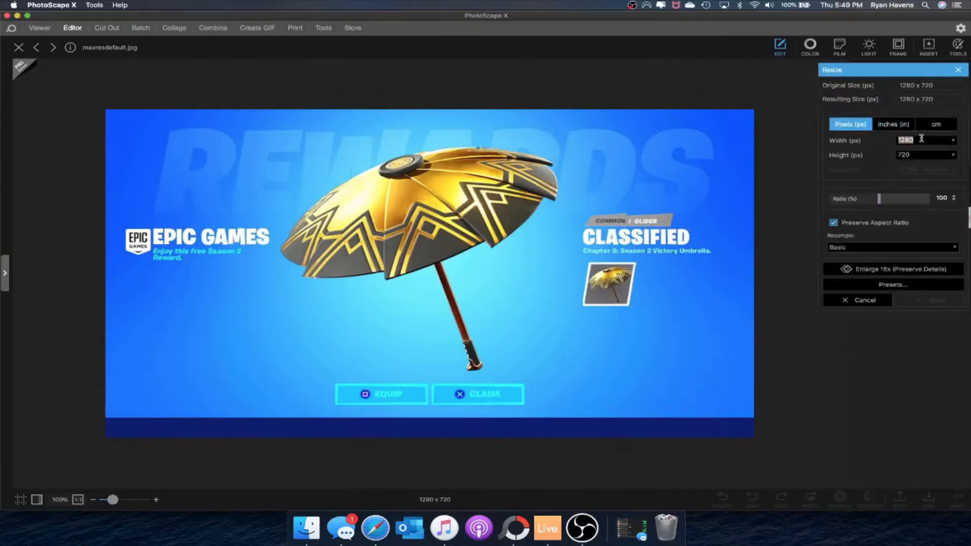
text(19)
key(Return)
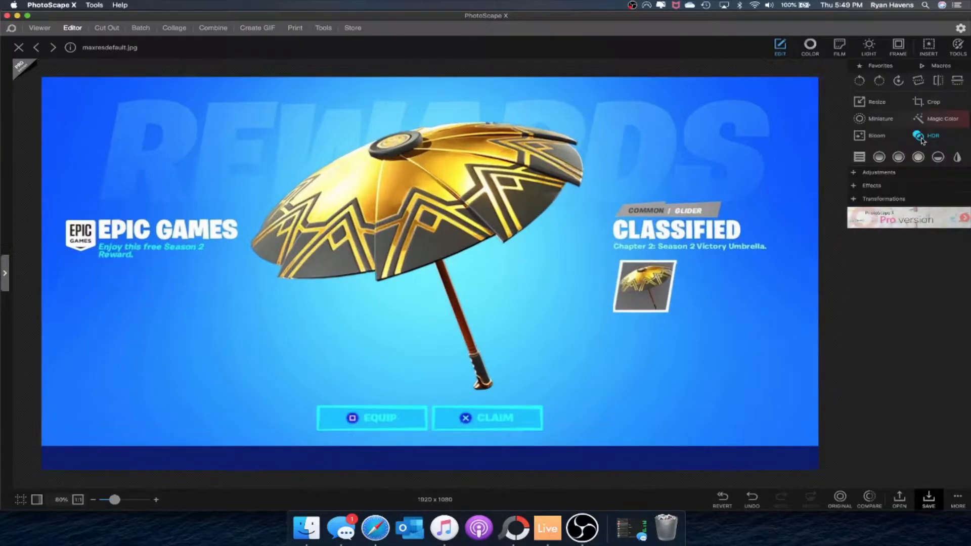
Adjust the image's color with Brighten 16, Darken 12, Deepen 32, Vibrance 100 and Clarity 37.
click(810, 46)
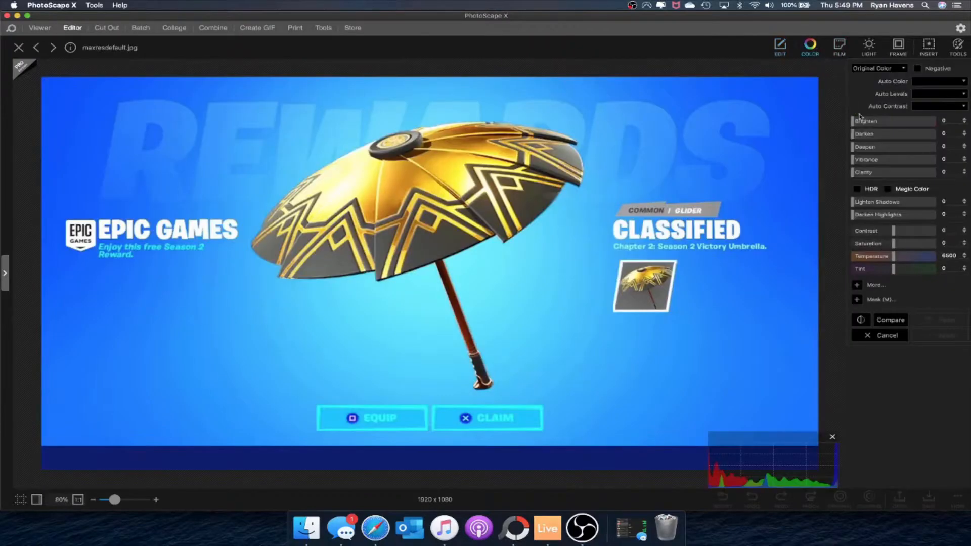
click(866, 123)
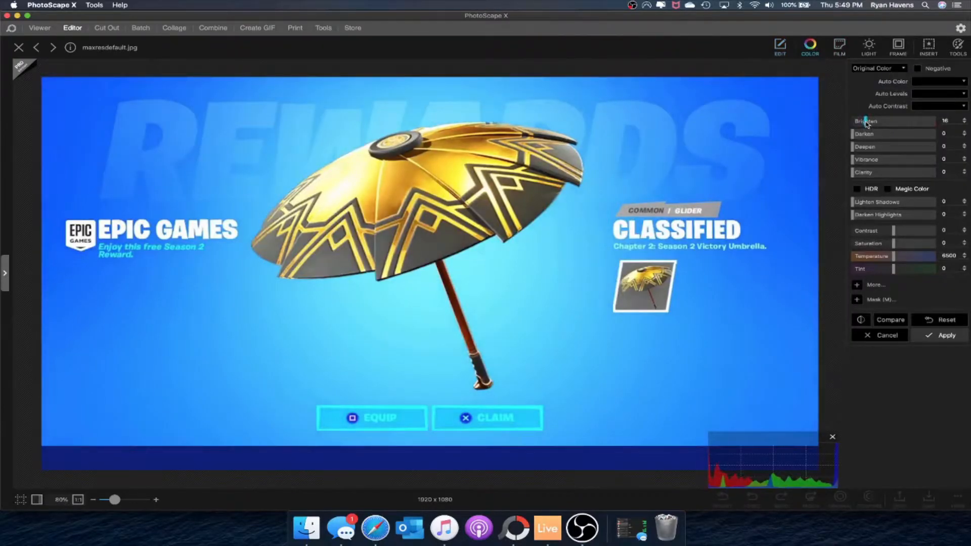
click(864, 147)
drag(863, 147, 944, 167)
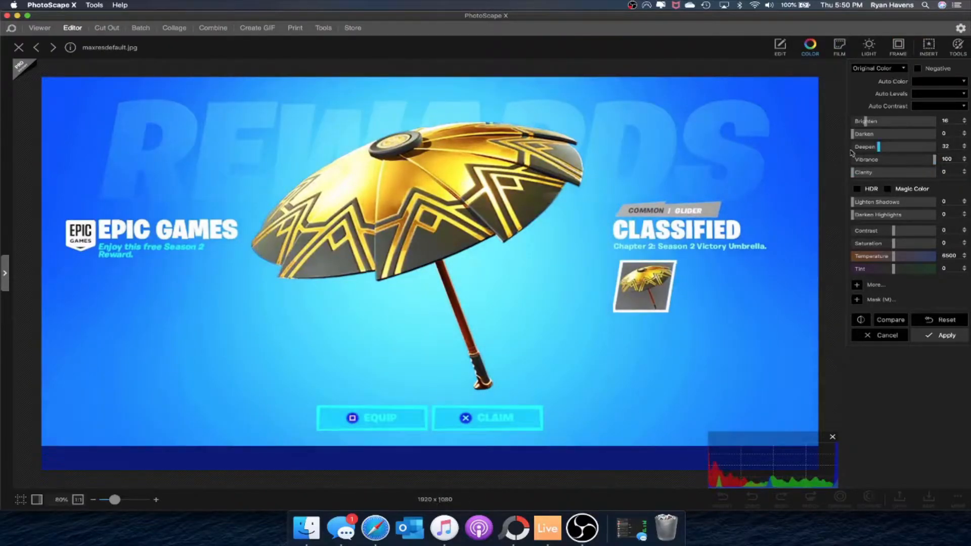
click(863, 135)
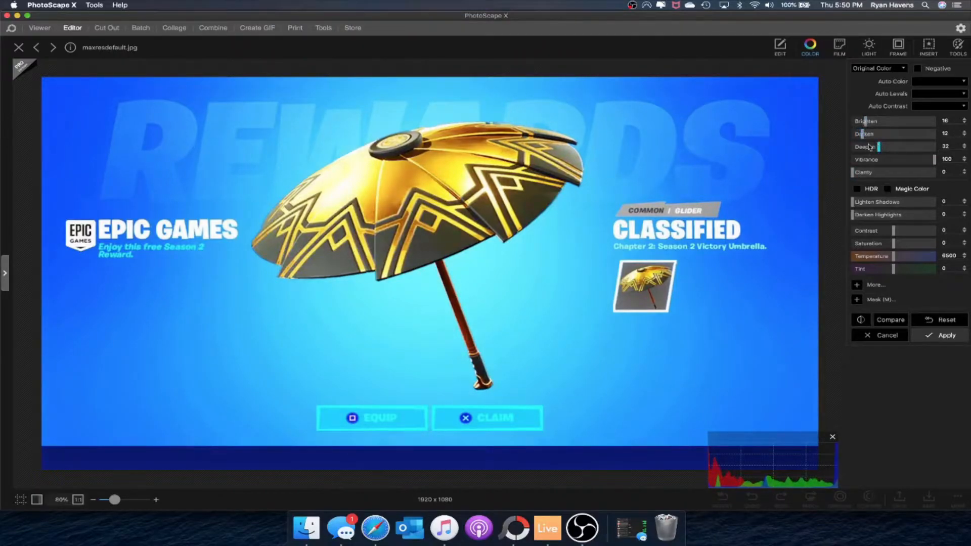
drag(857, 174, 883, 174)
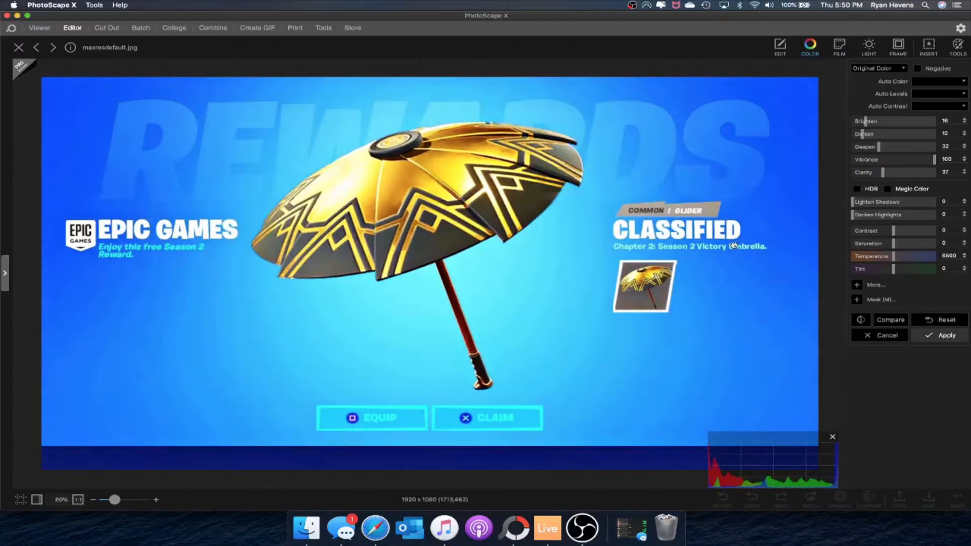
Set Darken Highlights to 35 and Saturation to 36, comparing the image with its original.
click(864, 215)
mouse_move(884, 215)
mouse_down()
mouse_move(897, 215)
mouse_move(881, 216)
mouse_up()
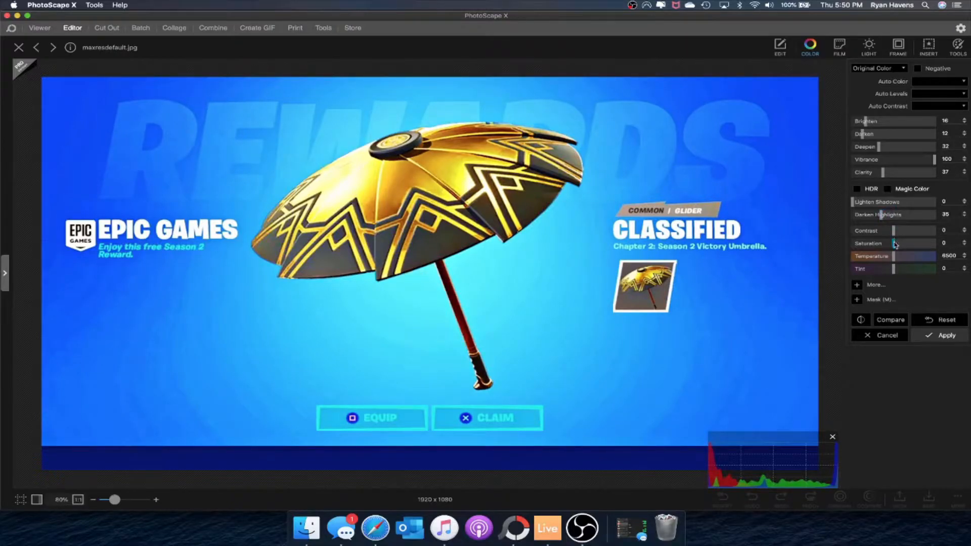
drag(900, 244, 911, 246)
click(740, 249)
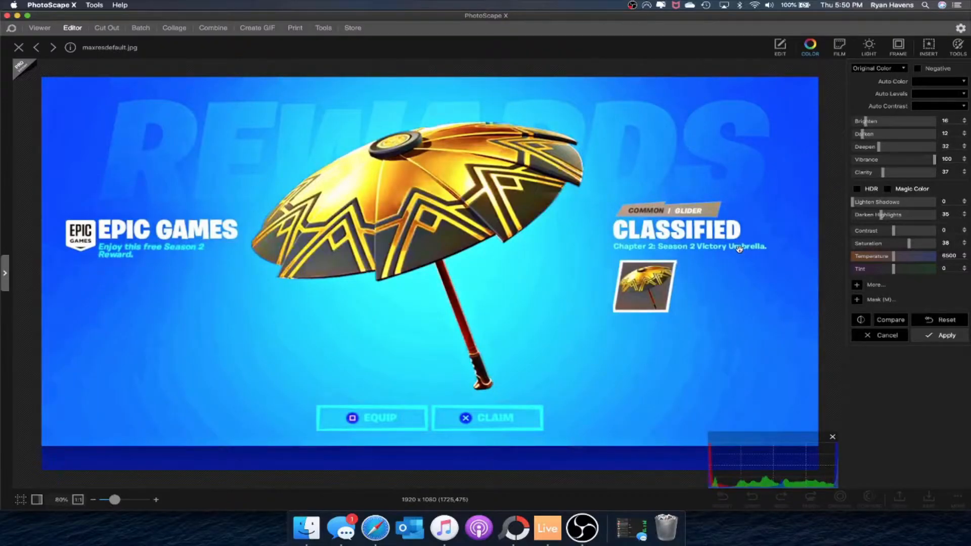
click(738, 249)
Set Temperature to 8702 and Tint to -4, compare with the original, and apply the color adjustments.
drag(897, 261, 904, 261)
click(709, 247)
click(709, 247)
click(709, 247)
click(709, 247)
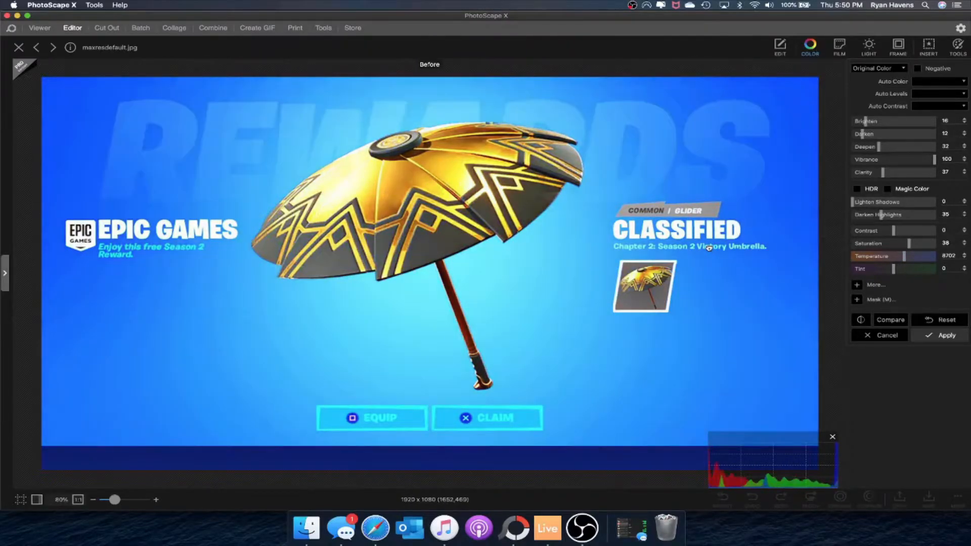
click(710, 247)
click(709, 247)
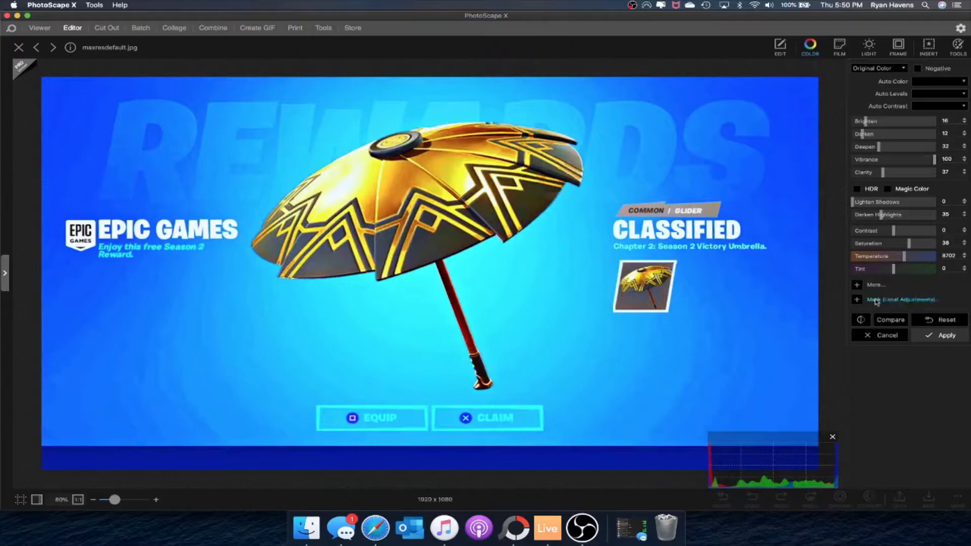
drag(895, 272, 892, 272)
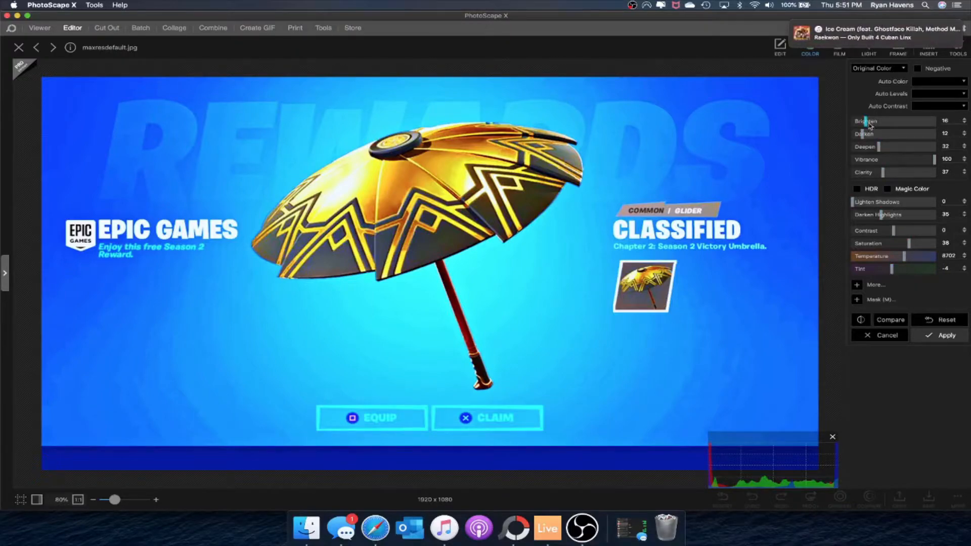
click(717, 225)
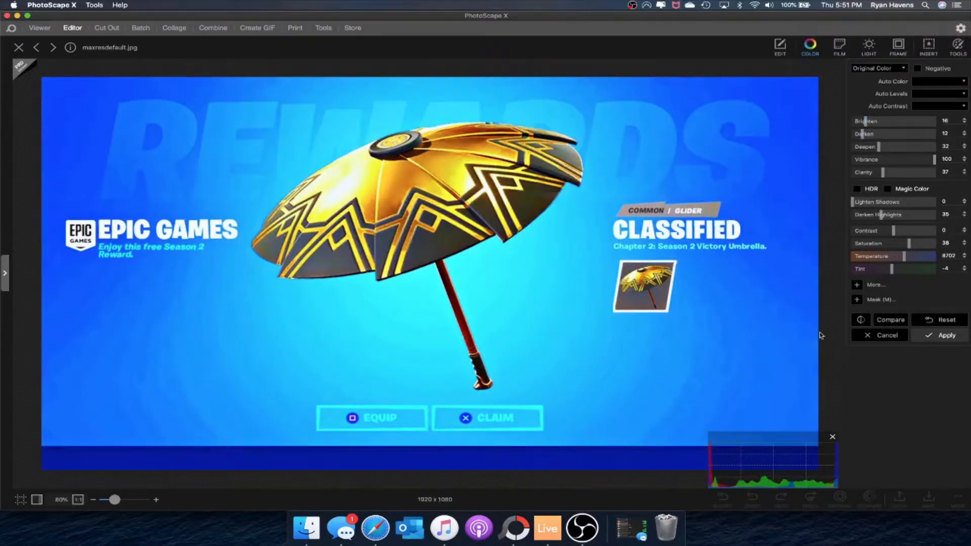
click(947, 335)
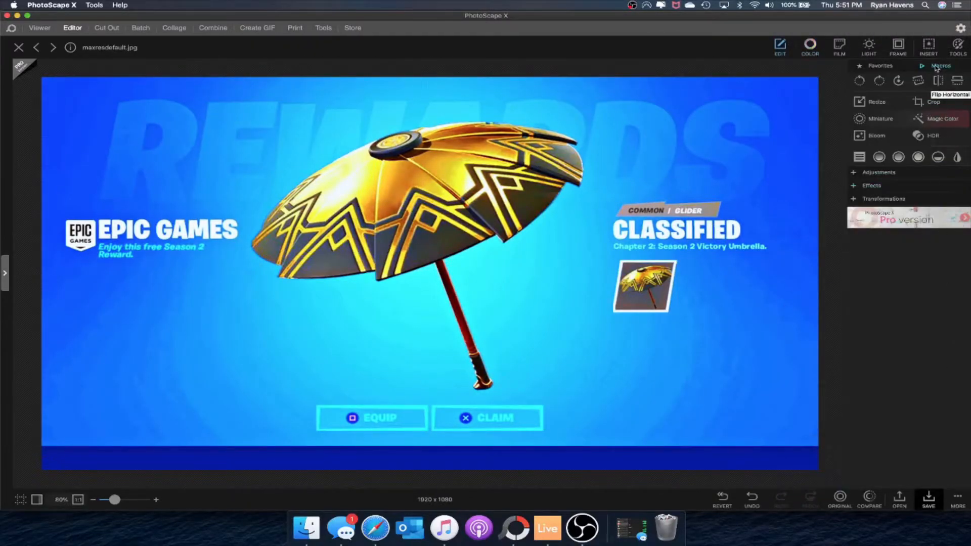
Insert the red arrow image from the Add ons folder, enlarge it, and move it over the umbrella's handle.
click(928, 47)
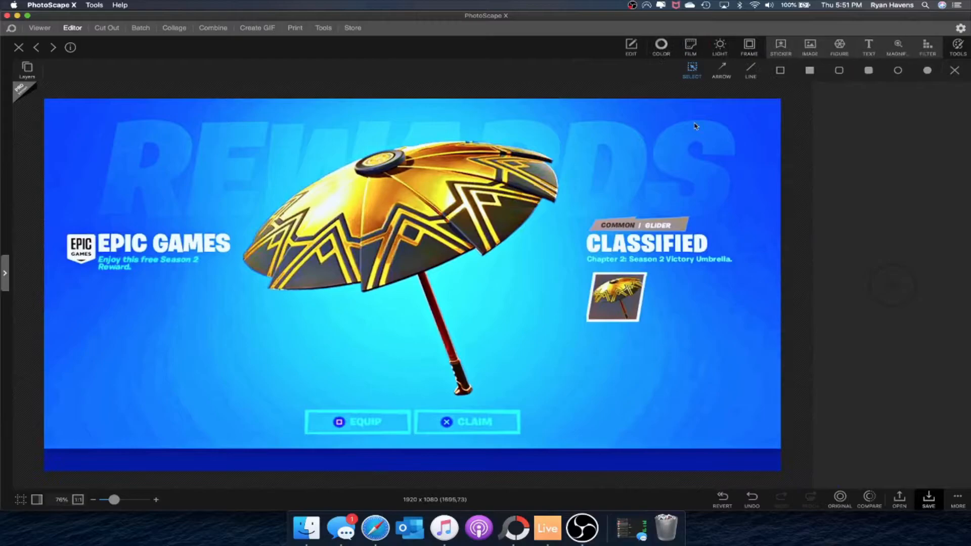
click(812, 45)
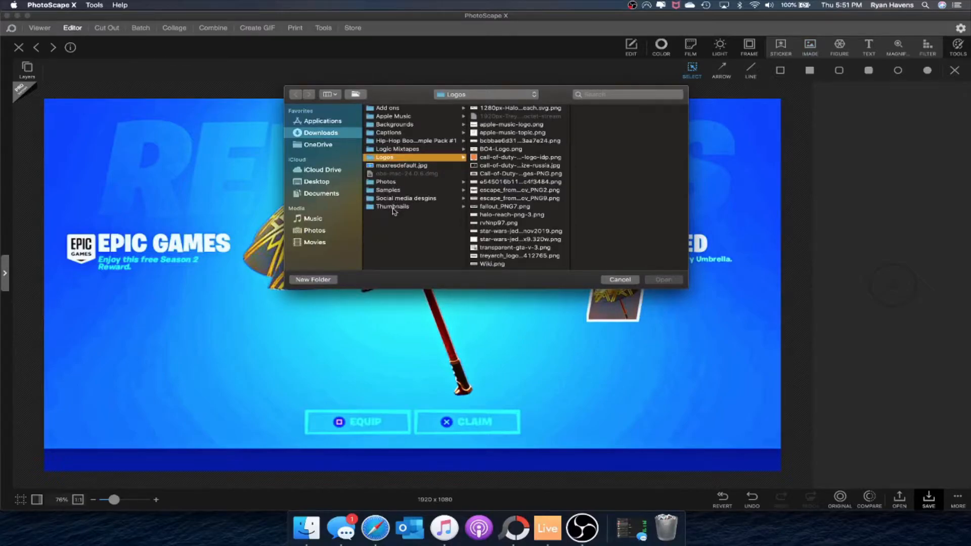
click(407, 108)
double_click(490, 149)
drag(549, 161, 703, 97)
drag(559, 210, 552, 287)
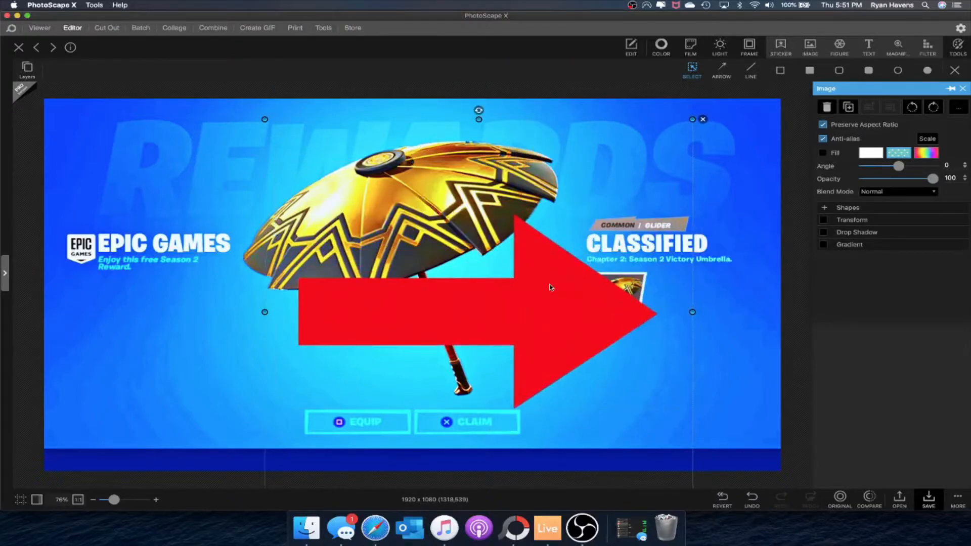
Rotate the red arrow to 20 degrees and place it over the picture's upper-left area, pointing at the umbrella canopy.
drag(478, 109, 570, 128)
drag(424, 324, 276, 327)
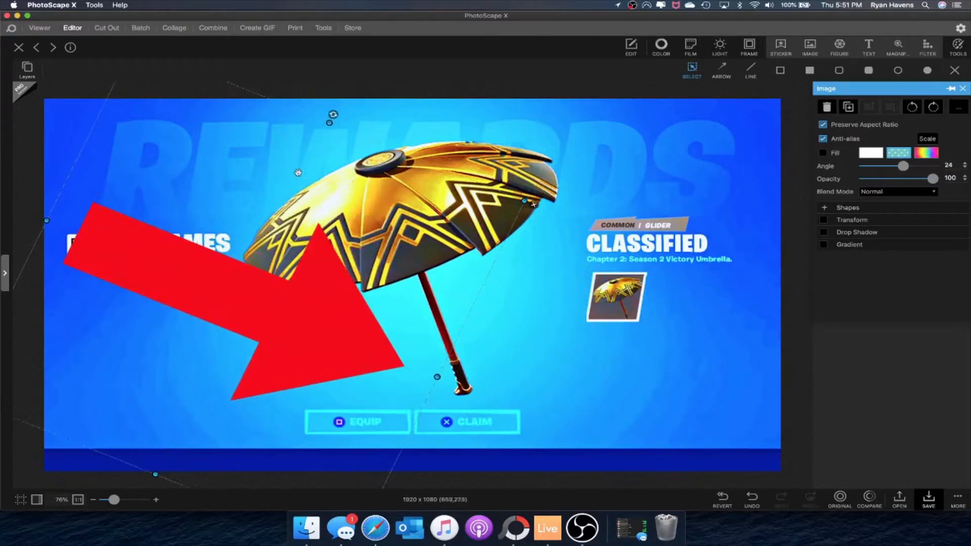
drag(333, 112, 369, 115)
drag(276, 301, 154, 166)
drag(196, 424, 180, 354)
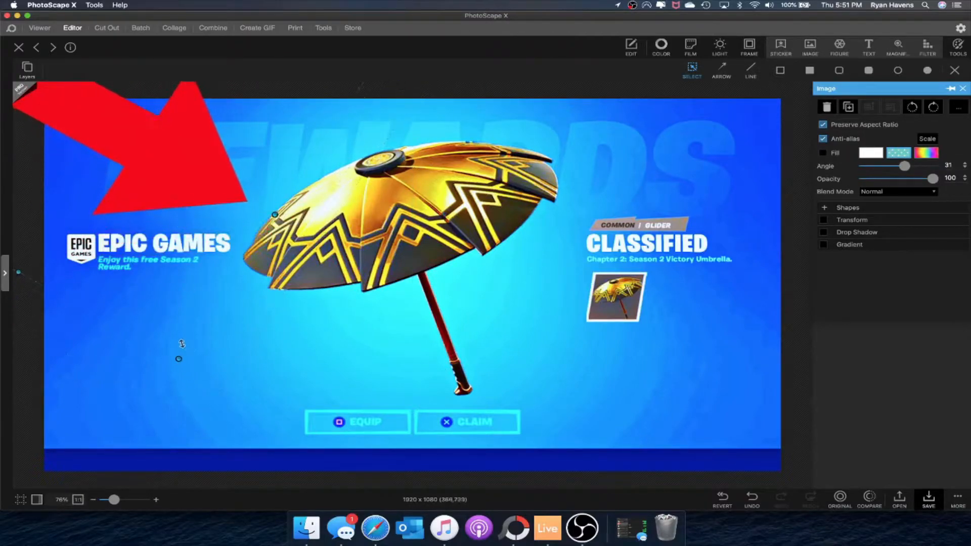
drag(151, 220, 126, 246)
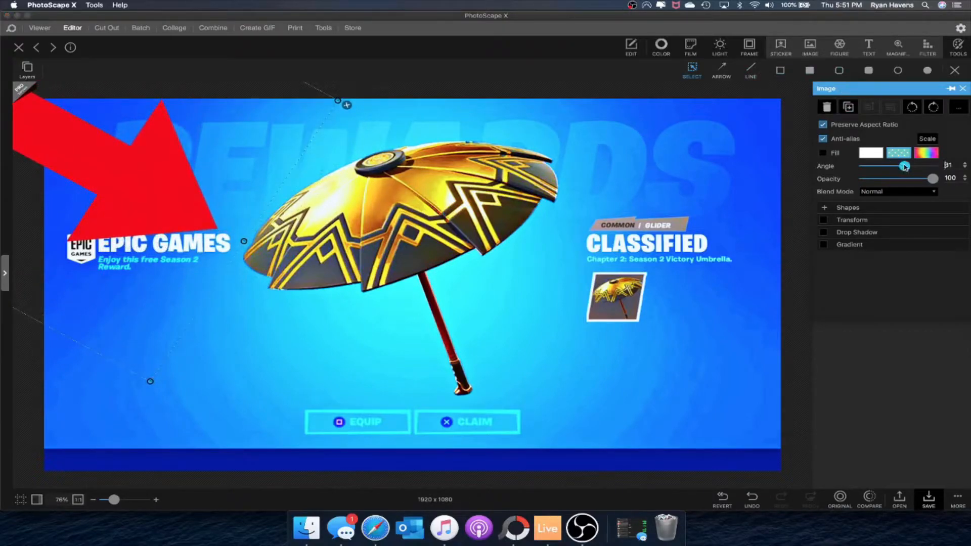
drag(906, 167, 904, 167)
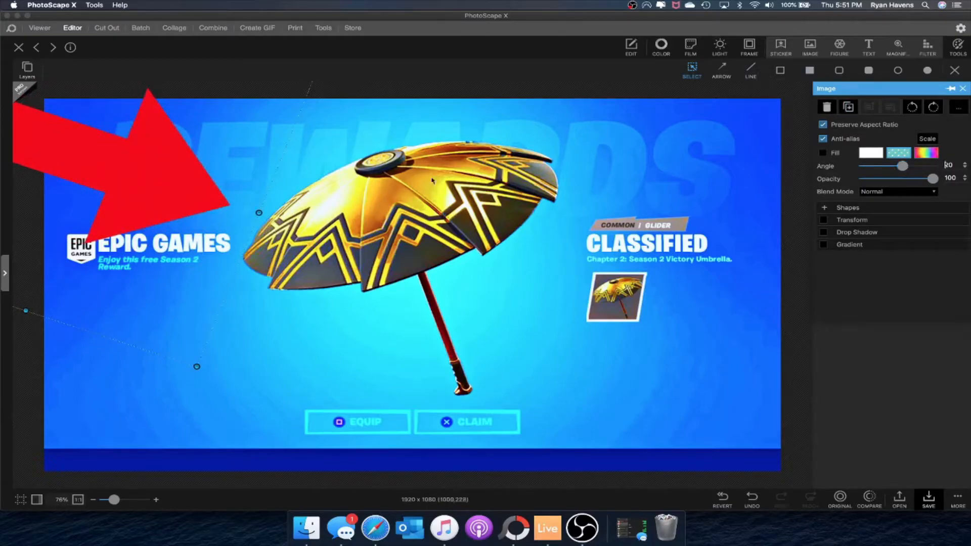
drag(104, 163, 106, 169)
click(543, 330)
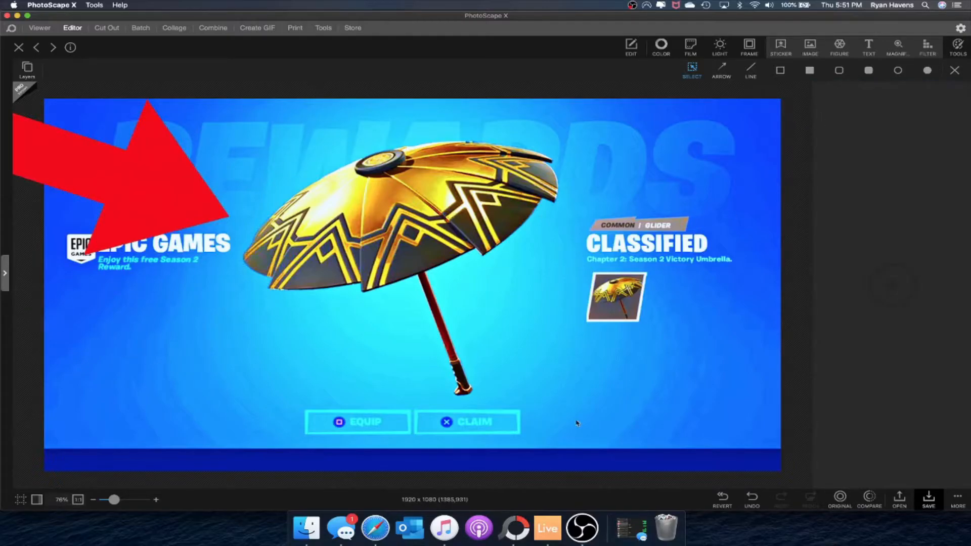
Check the earlier umbrella journey thumbnail among the YouTube channel's videos, and return to PhotoScape X.
click(378, 529)
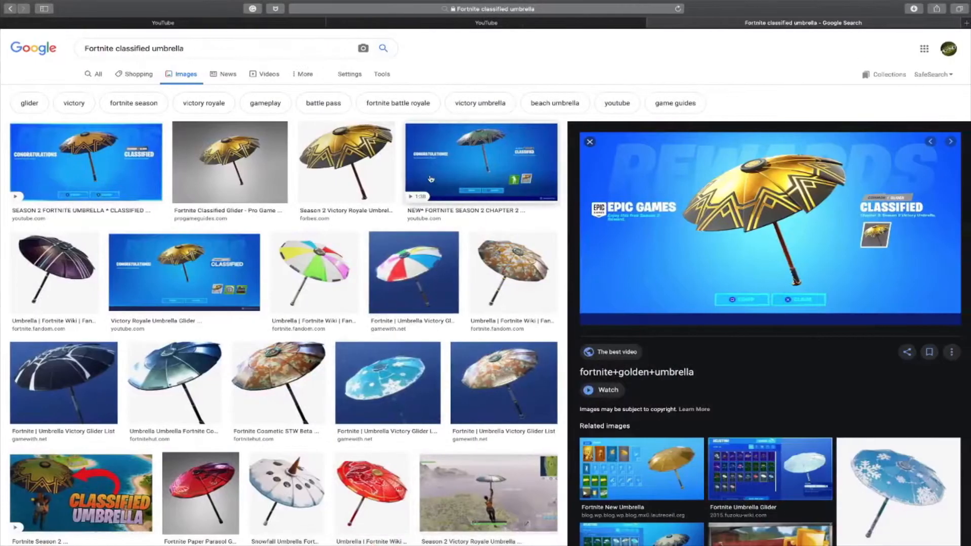
click(638, 24)
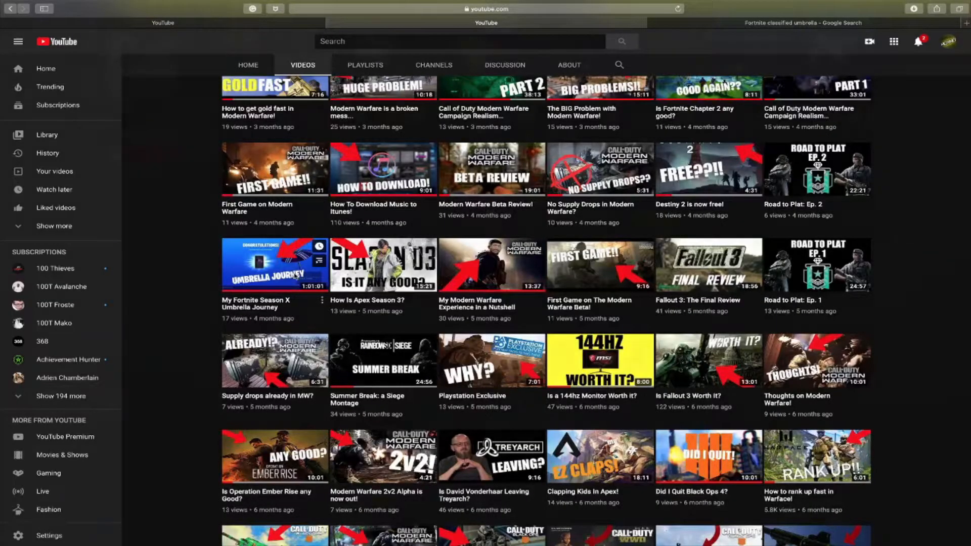
key(F4)
click(514, 529)
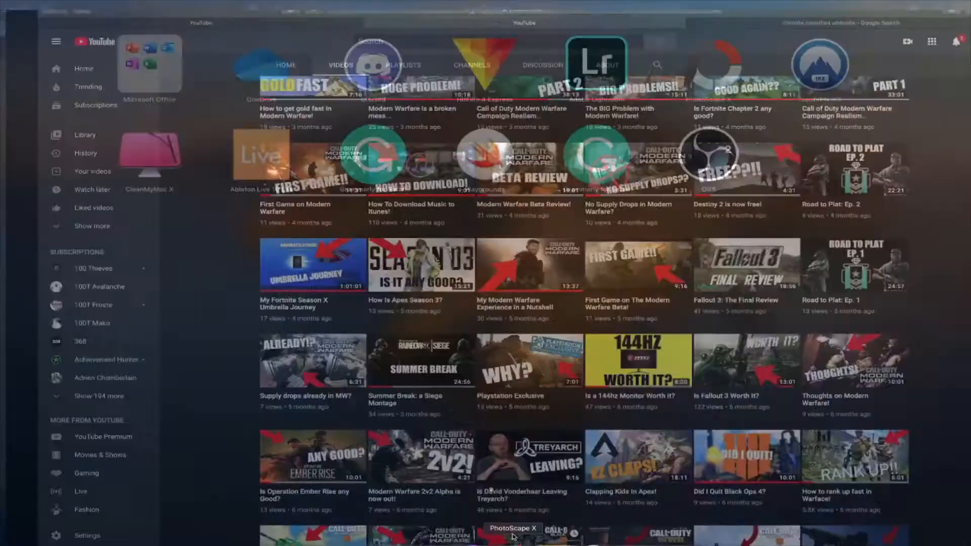
Add the text "Umbrella Journey", enlarge it to size 244, and place it across the picture's lower-left area.
click(870, 46)
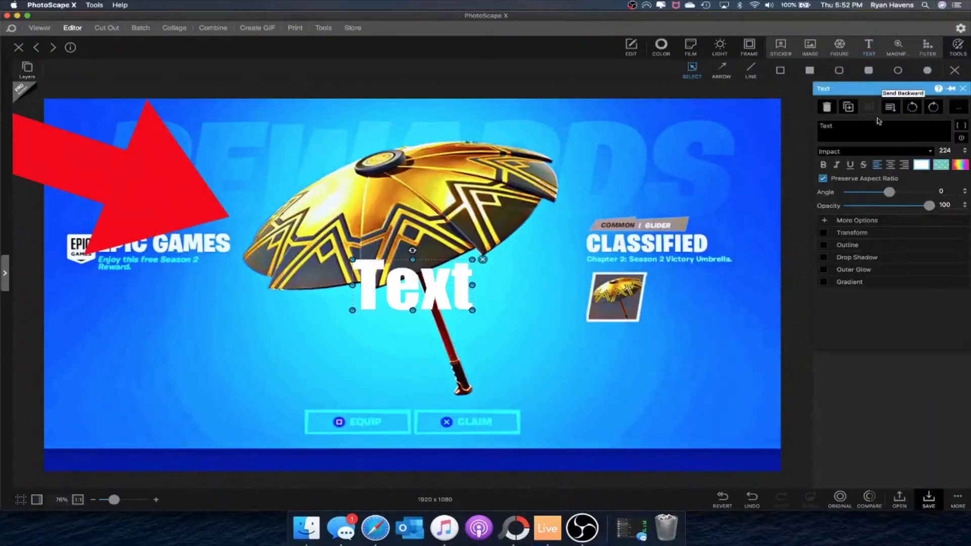
click(868, 131)
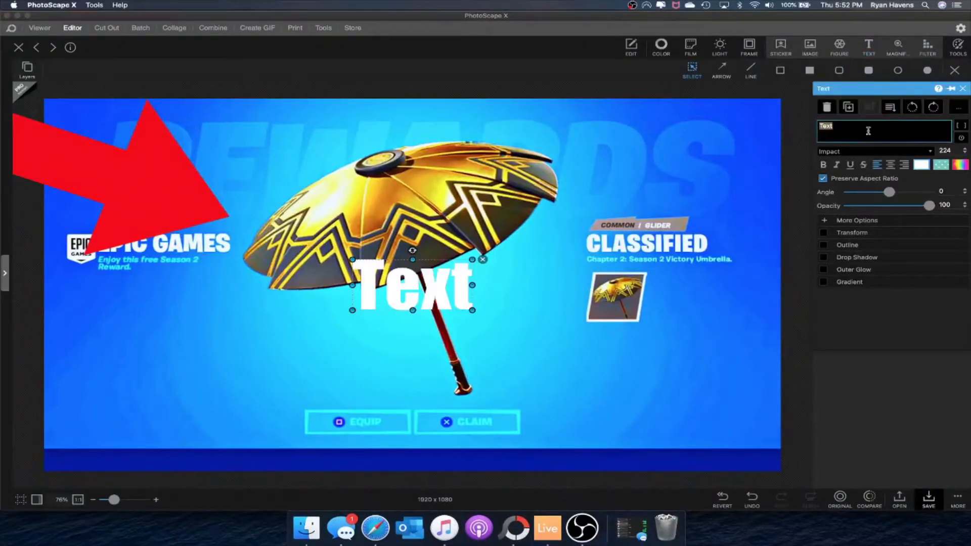
text(UM)
key(BackSpace)
text(mbr)
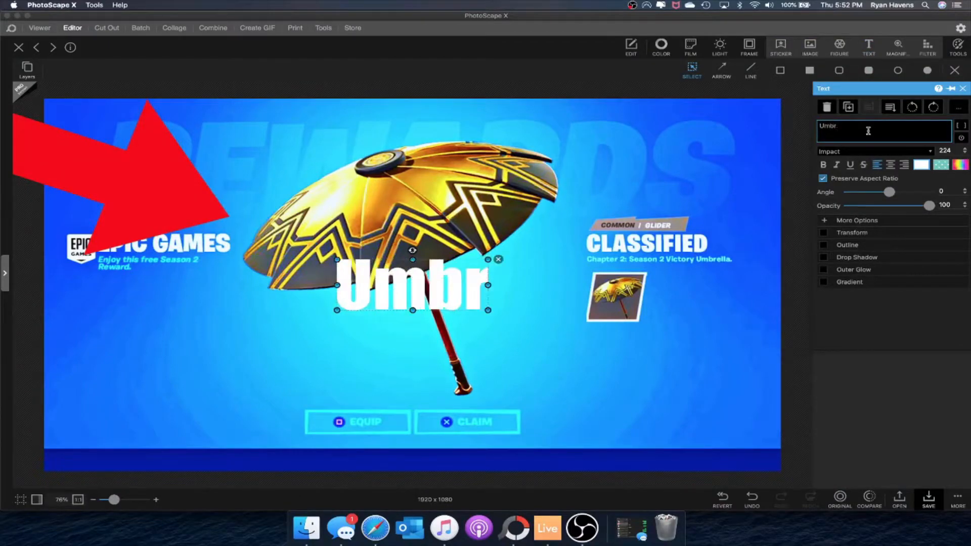
text(ella Journey)
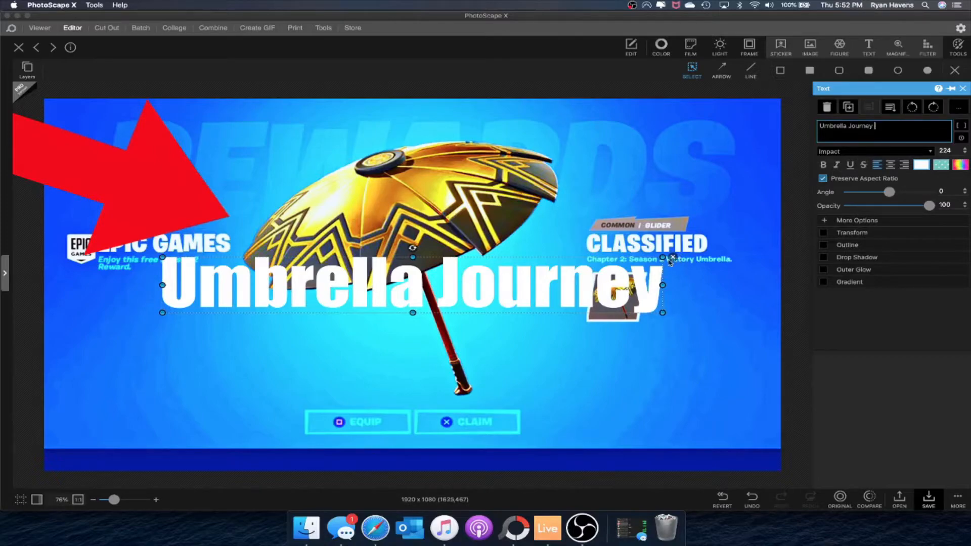
drag(663, 257, 708, 252)
drag(614, 271, 501, 348)
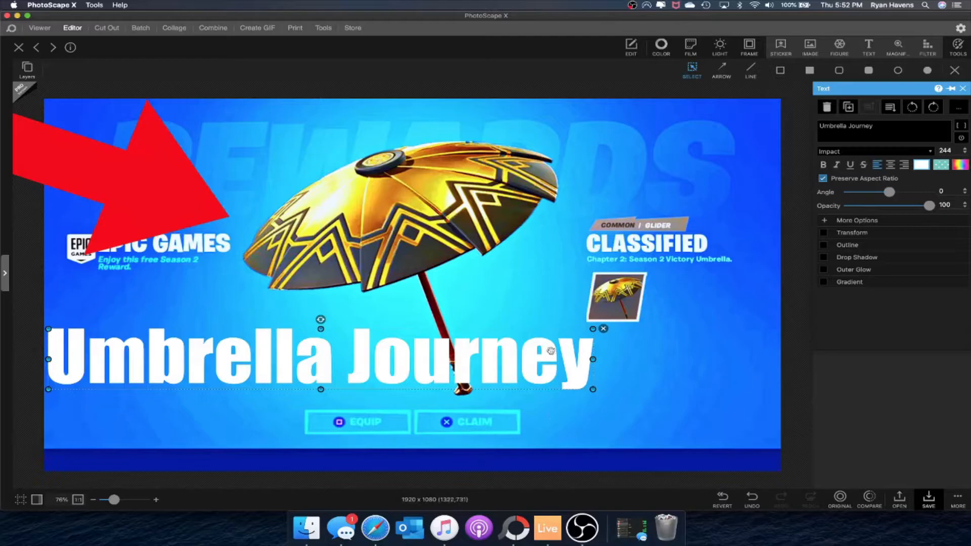
Switch to Safari, search the web for "fortnite text generator", and open the Fortnite font page's text image tool on fontmeme.com.
click(374, 532)
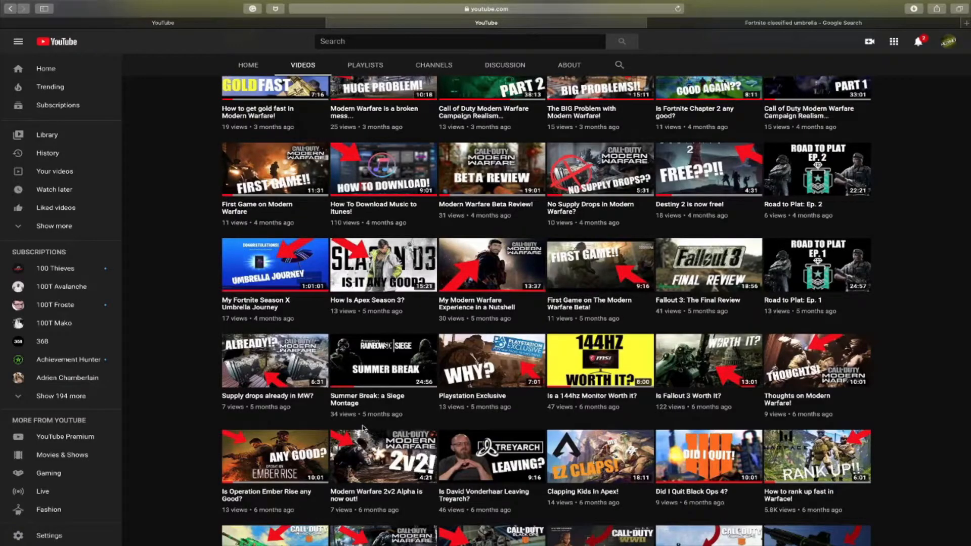
click(709, 21)
key(super+l)
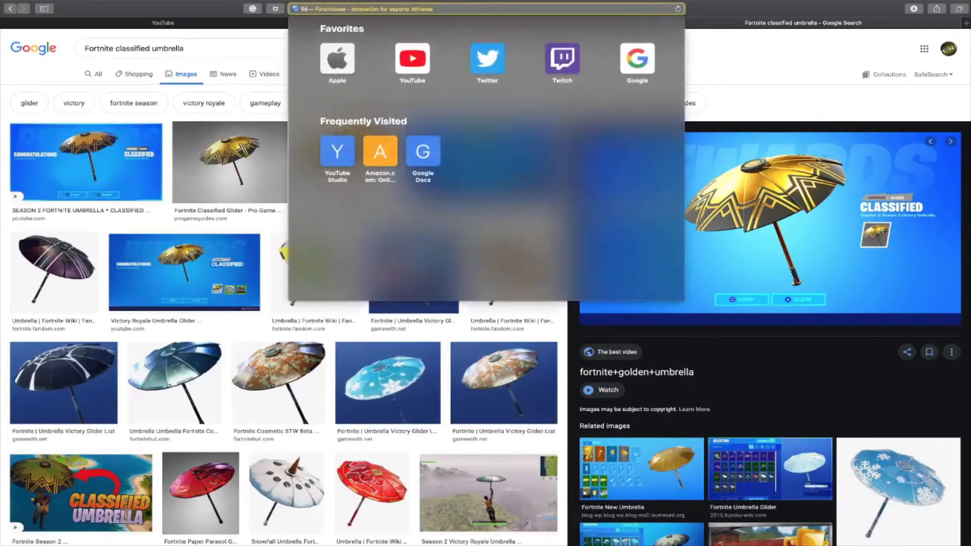
text(fortnite text )
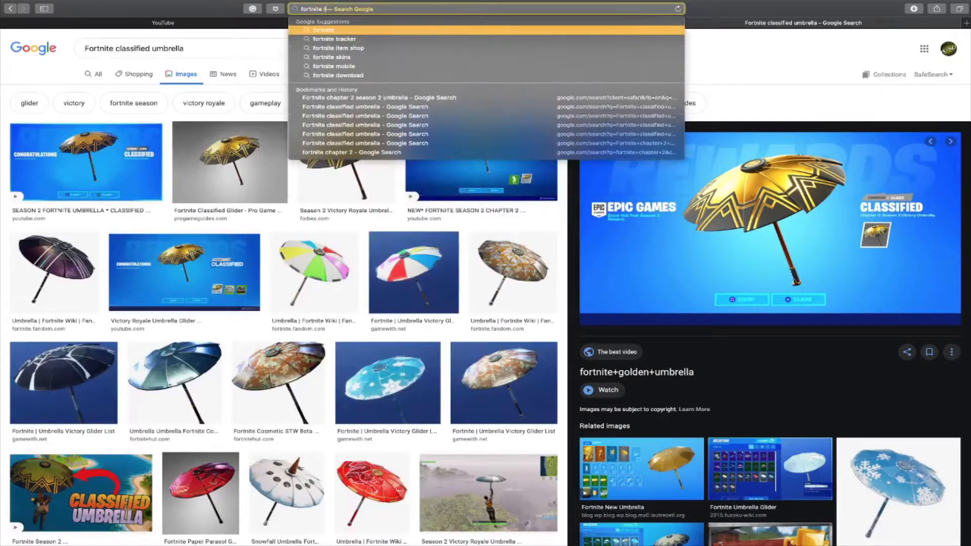
text(generator)
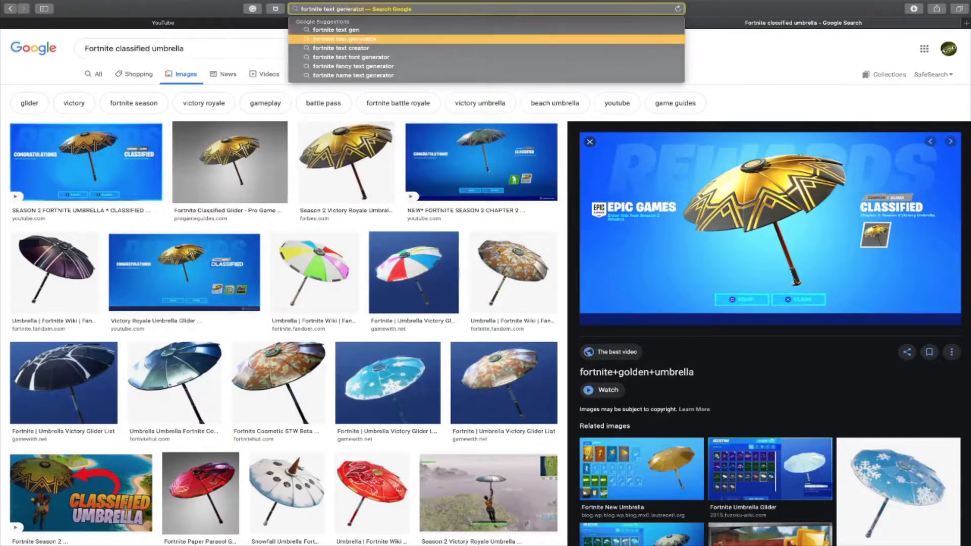
key(Return)
click(145, 183)
scroll(317, 186, down, 10)
scroll(317, 186, down, 2)
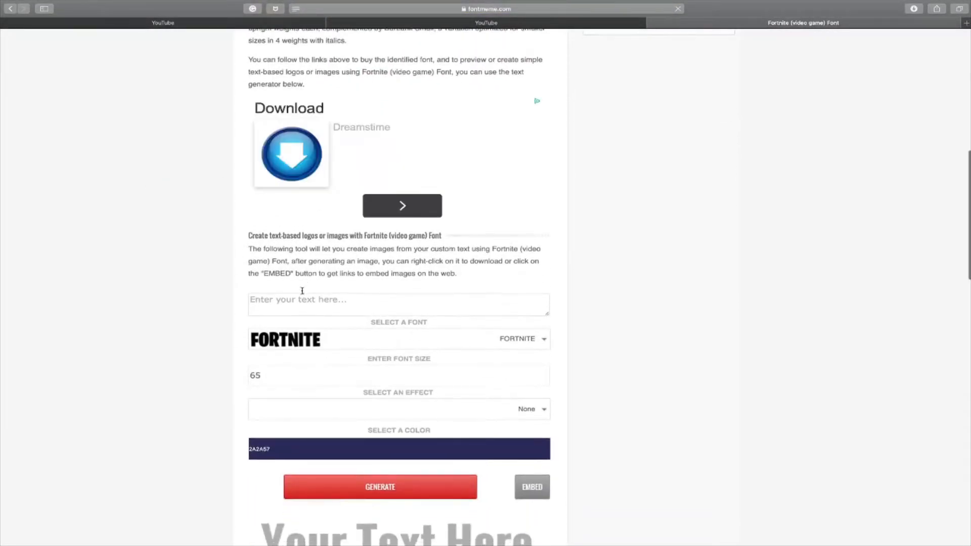
Generate a Fortnite-font text image reading "UMBRELLA JOURNEY" in color FFFFFF.
text(UMBRELLA JOURNEY)
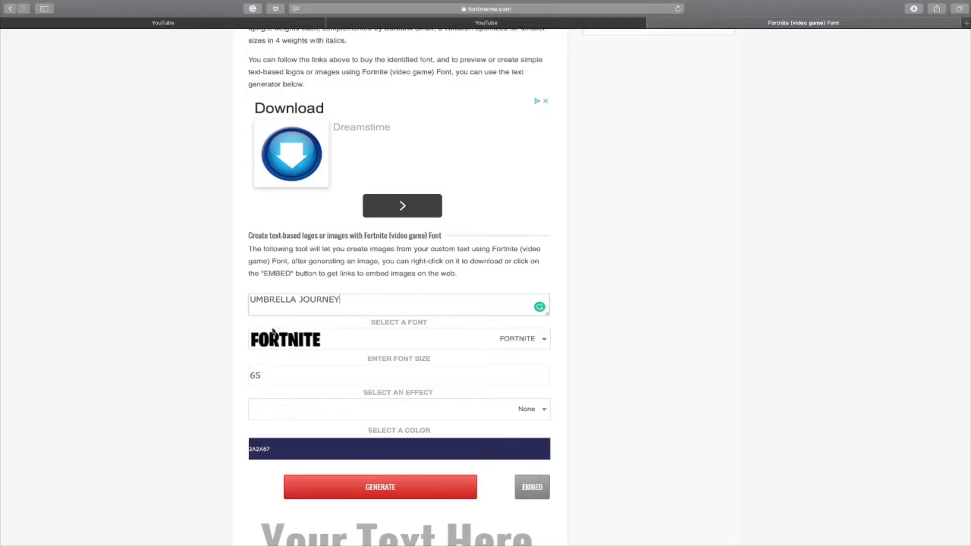
scroll(412, 418, down, 1)
click(409, 415)
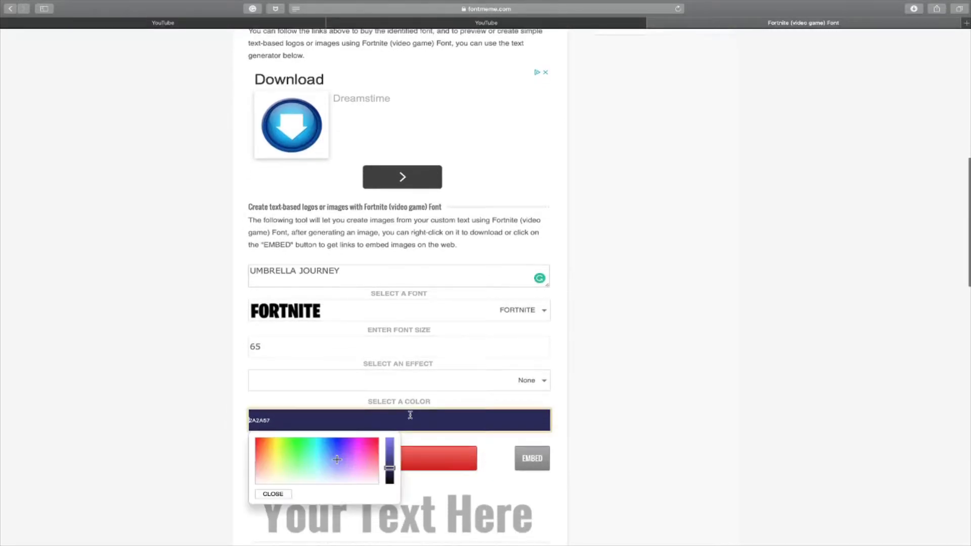
click(334, 479)
drag(399, 470, 392, 419)
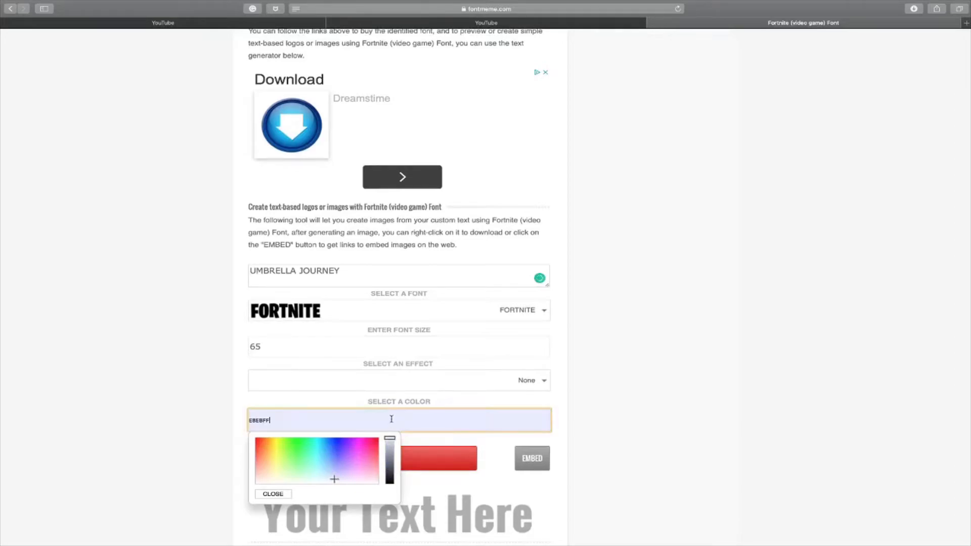
key(BackSpace)
key(BackSpace)
key(BackSpace)
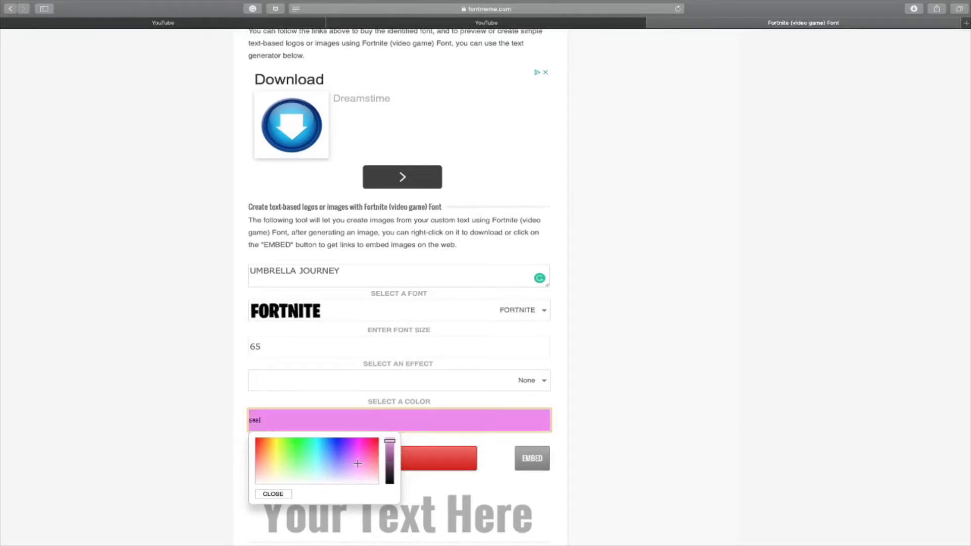
text(ffffff)
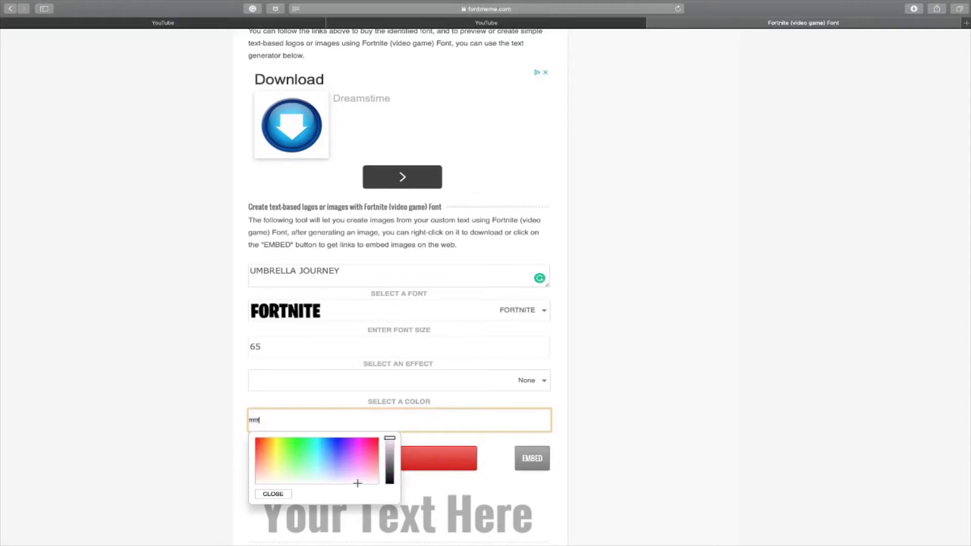
click(450, 465)
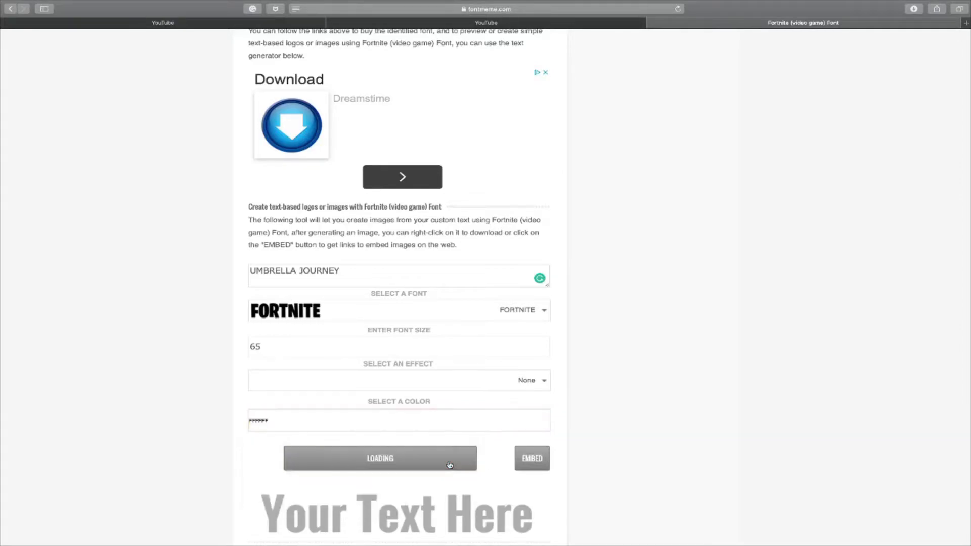
Save the generated "UMBRELLA JOURNEY" image to Downloads and switch back to PhotoScape X.
scroll(450, 464, down, 5)
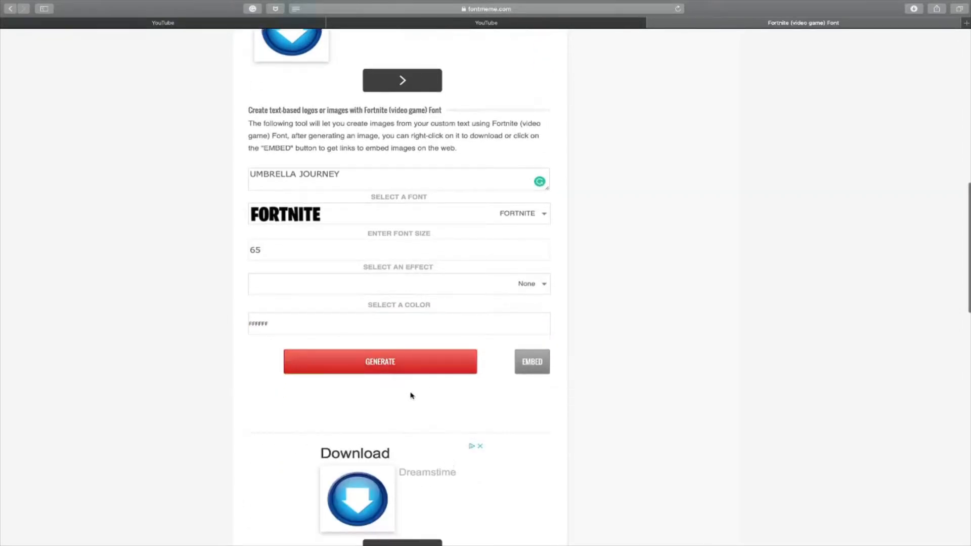
right_click(399, 408)
click(415, 431)
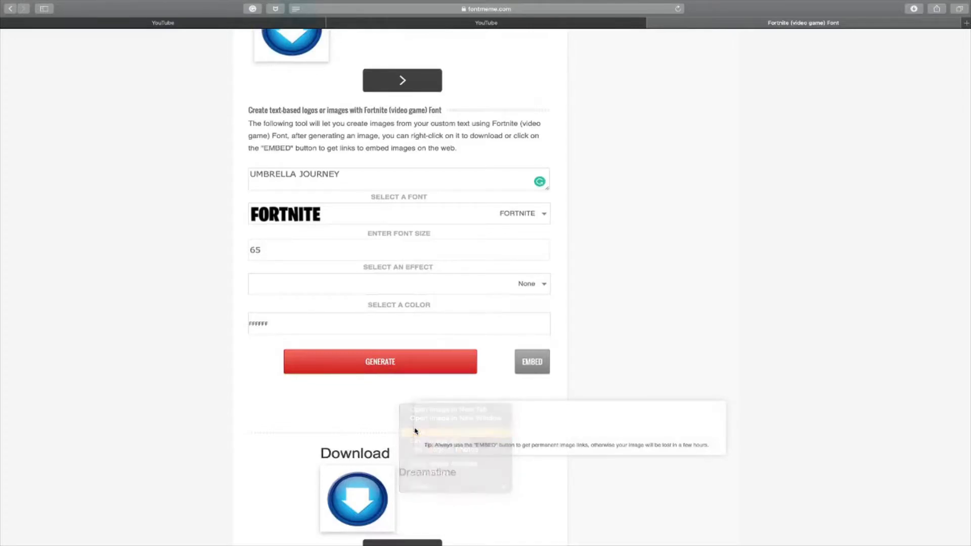
key(F4)
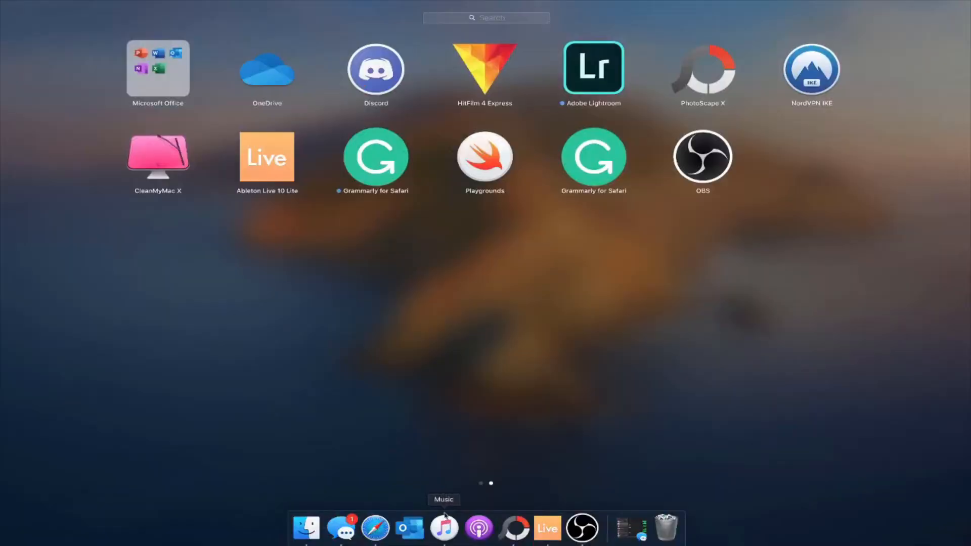
click(521, 537)
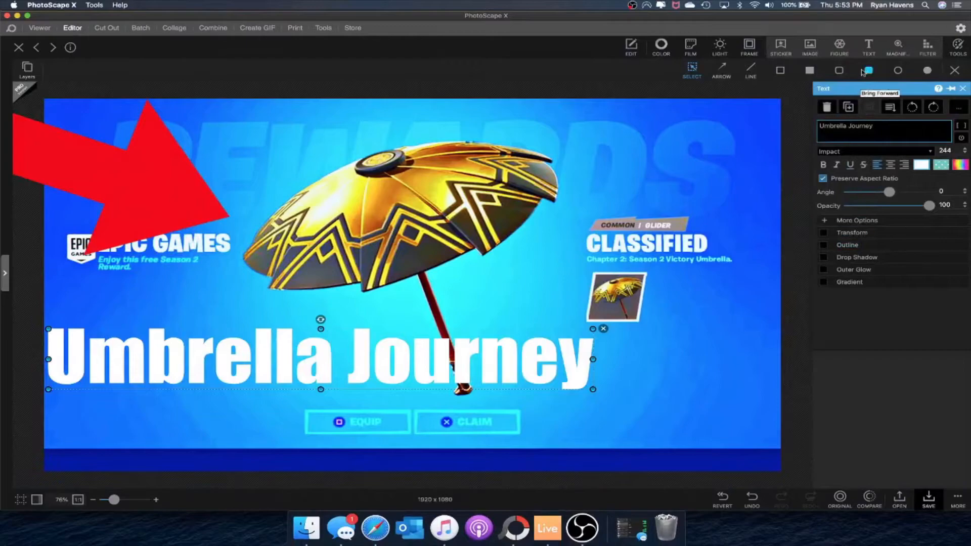
click(811, 46)
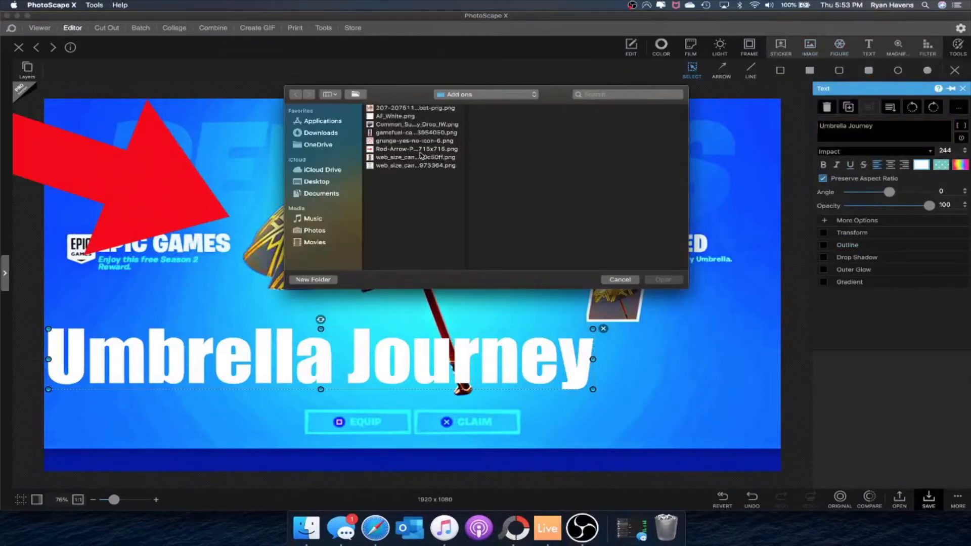
click(320, 133)
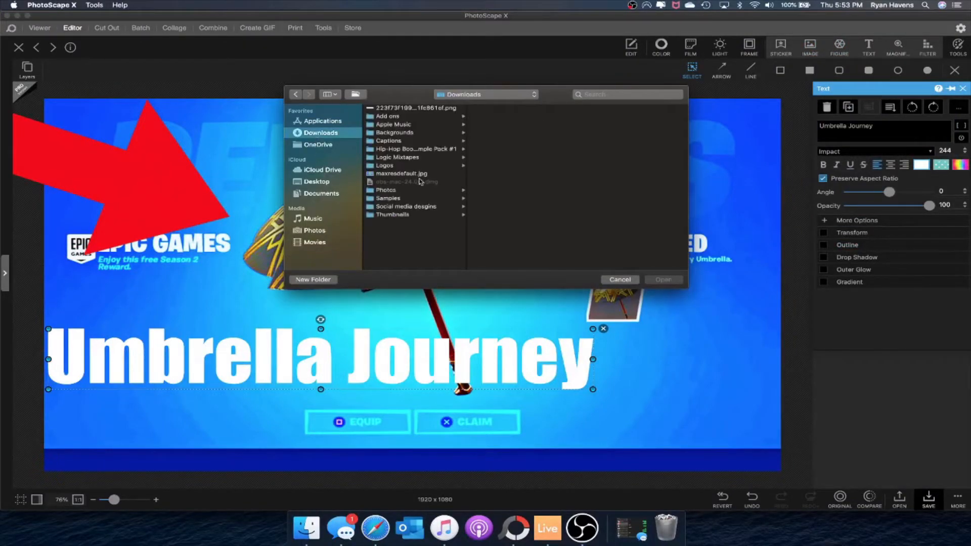
click(397, 108)
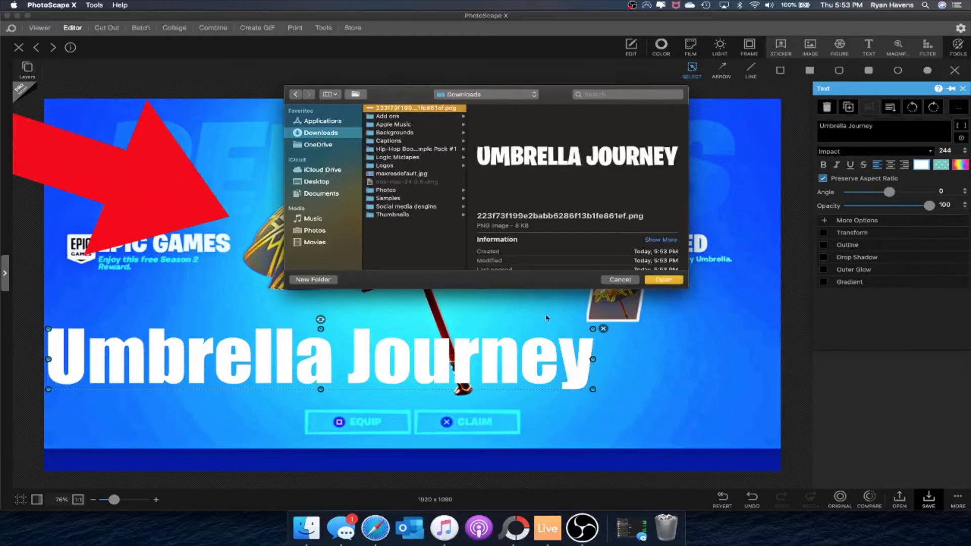
click(619, 281)
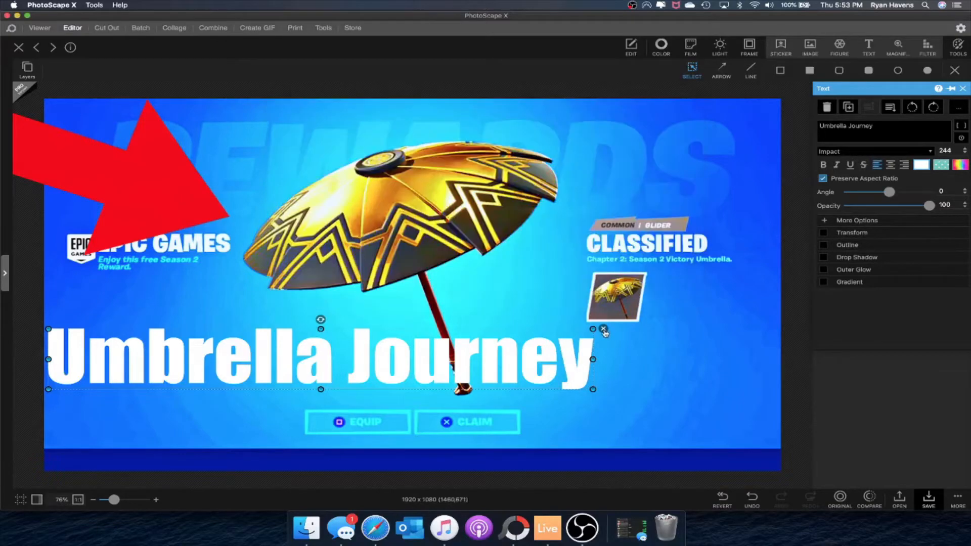
Delete the plain "Umbrella Journey" text and insert the downloaded Fortnite-font "UMBRELLA JOURNEY" image in its place.
click(604, 329)
click(810, 46)
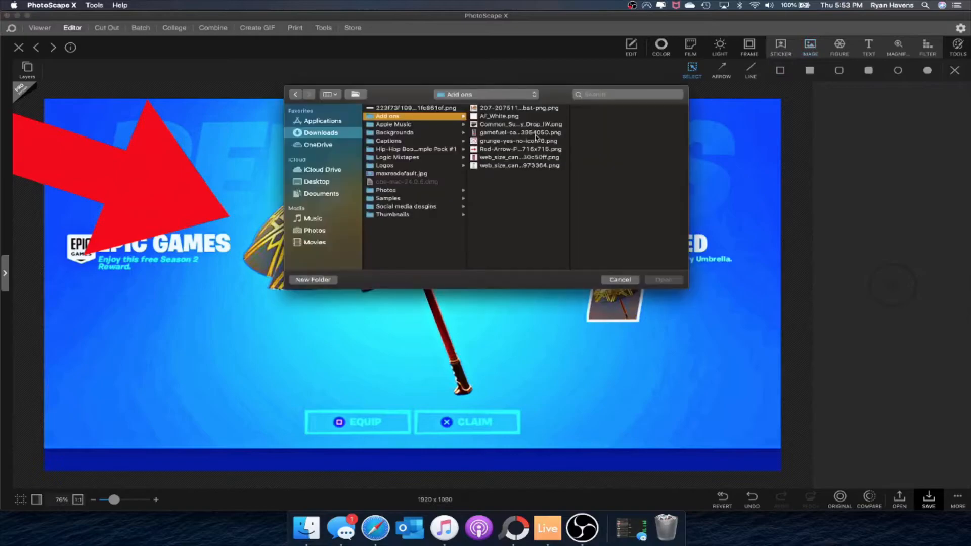
click(405, 108)
click(664, 280)
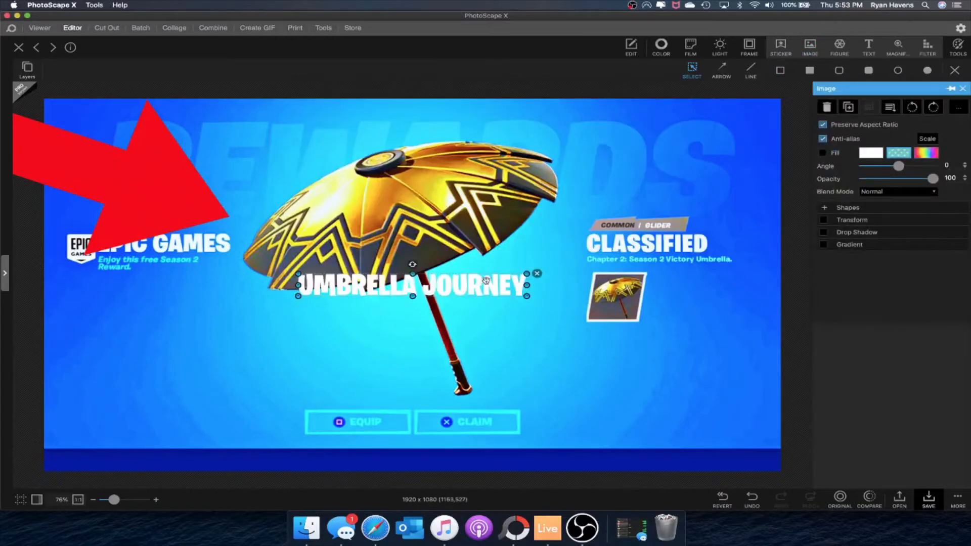
Enlarge the "UMBRELLA JOURNEY" image, rotate it to -7 degrees, and place it across the picture's lower-left area below the umbrella canopy.
drag(526, 273, 730, 218)
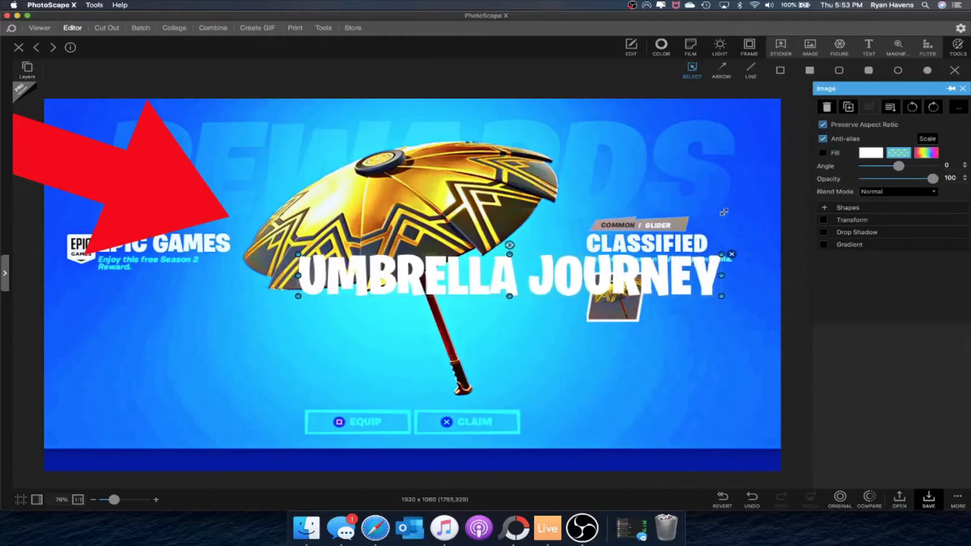
drag(515, 244, 353, 343)
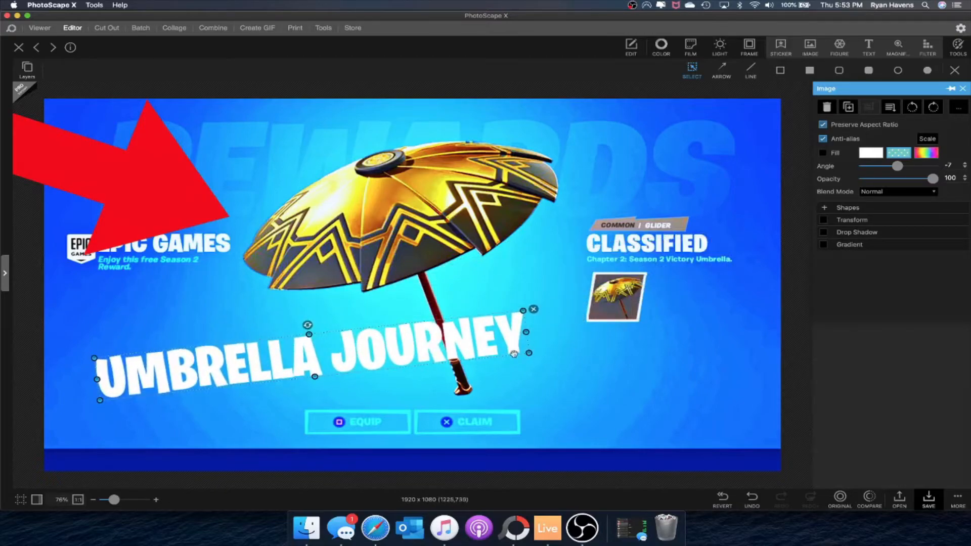
drag(559, 354, 605, 356)
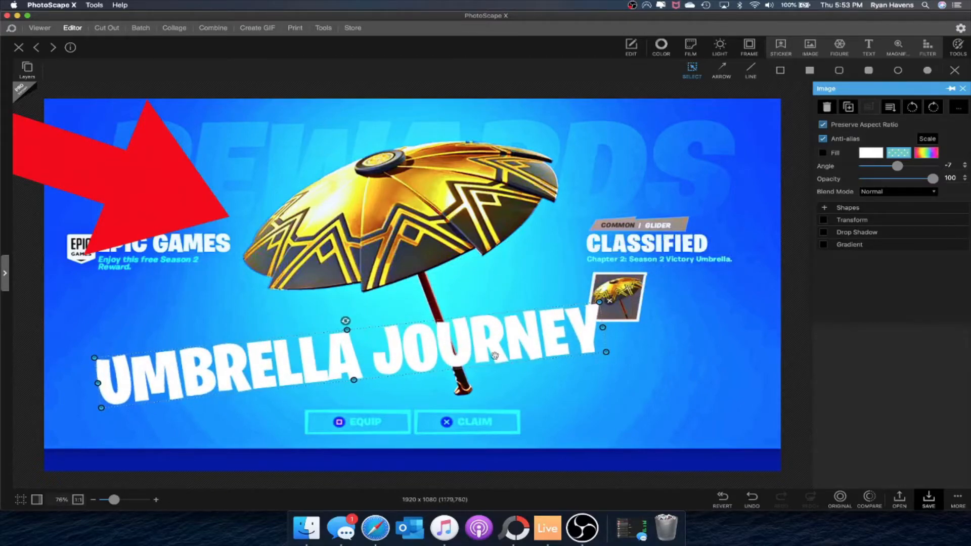
drag(495, 358, 484, 334)
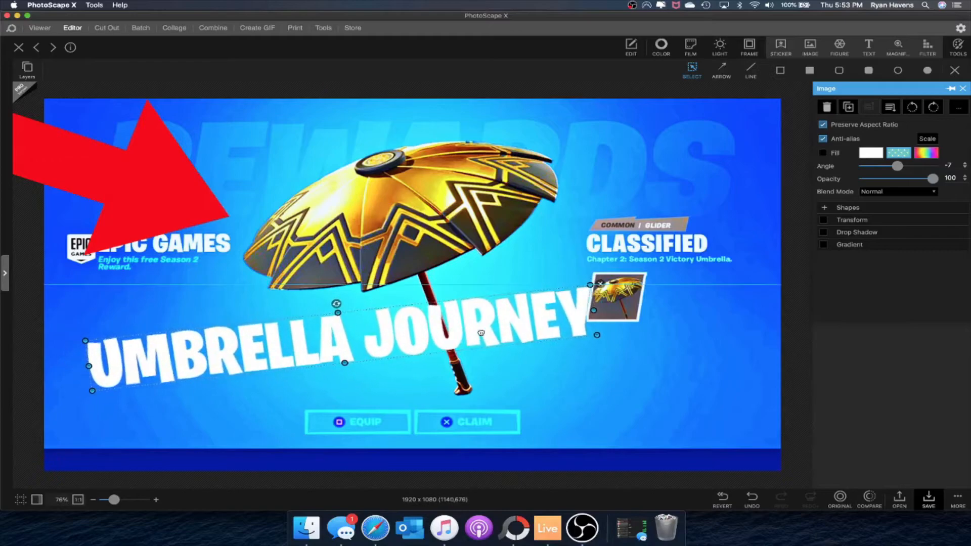
Switch to Safari and generate a second Fortnite-font image with the text "CHAPTER 2 SEASON 2".
click(377, 524)
triple_click(372, 169)
text(CHAPTER 2 SEASON 2)
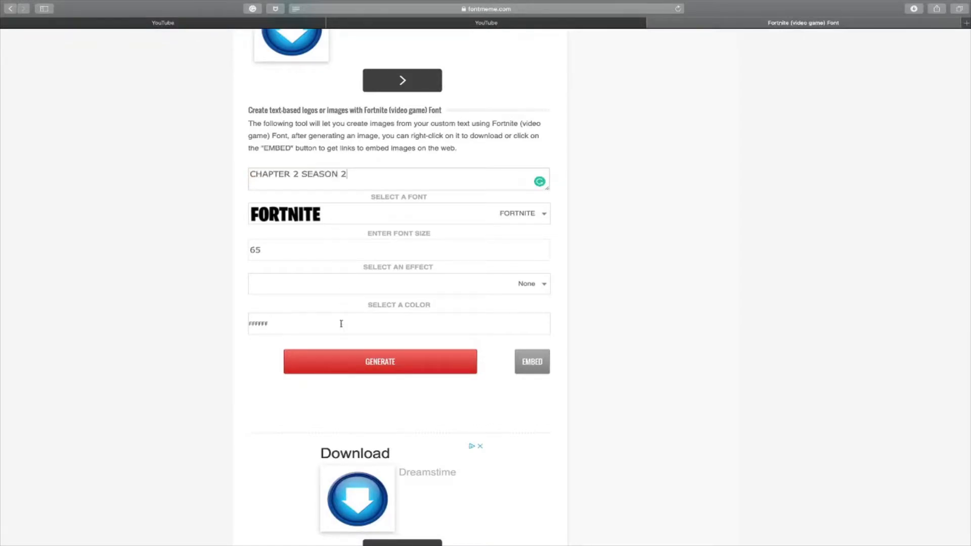
click(339, 360)
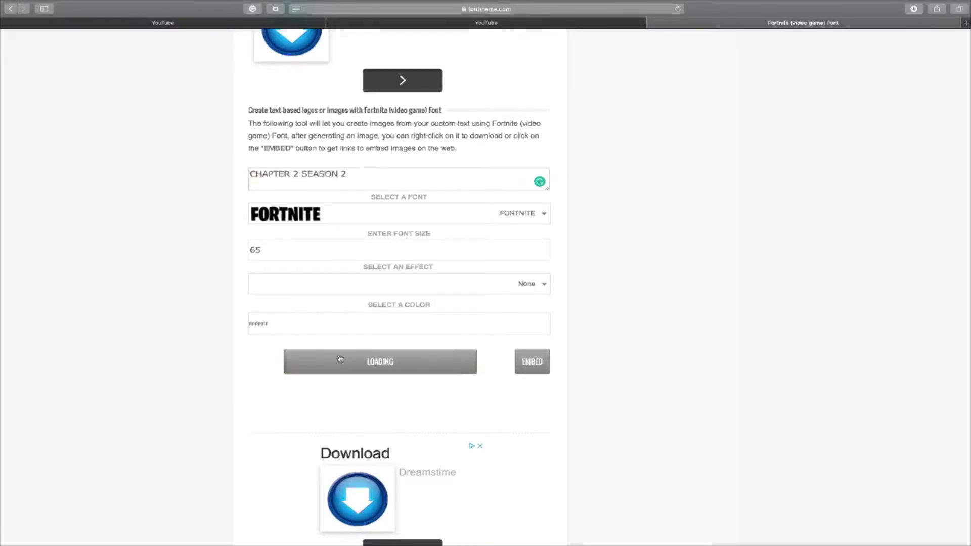
Save the "CHAPTER 2 SEASON 2" image to Downloads and return to PhotoScape X.
right_click(357, 423)
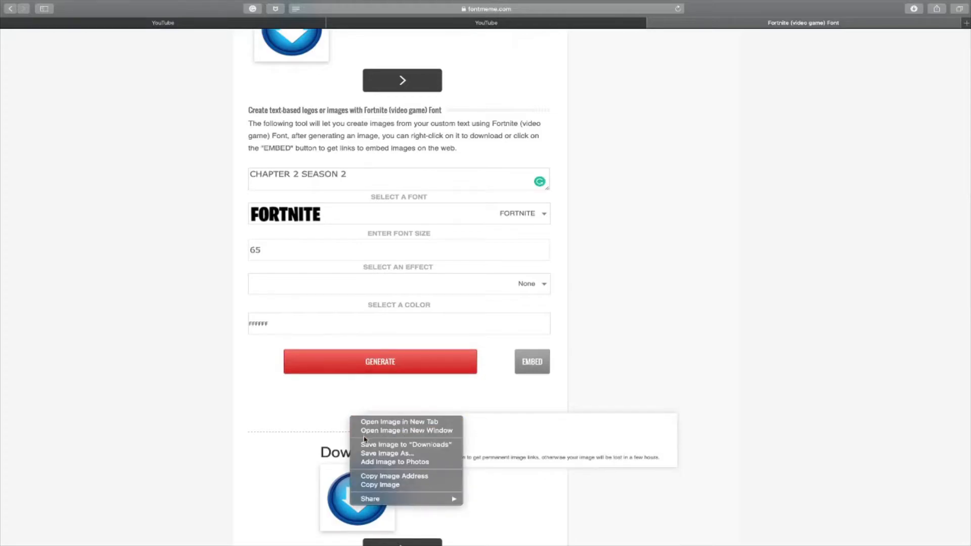
click(363, 445)
key(F4)
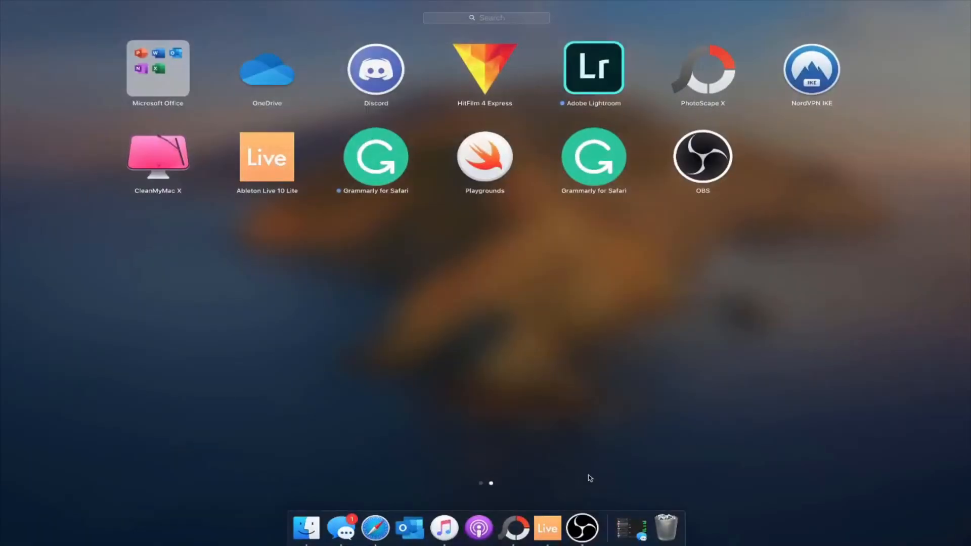
click(515, 528)
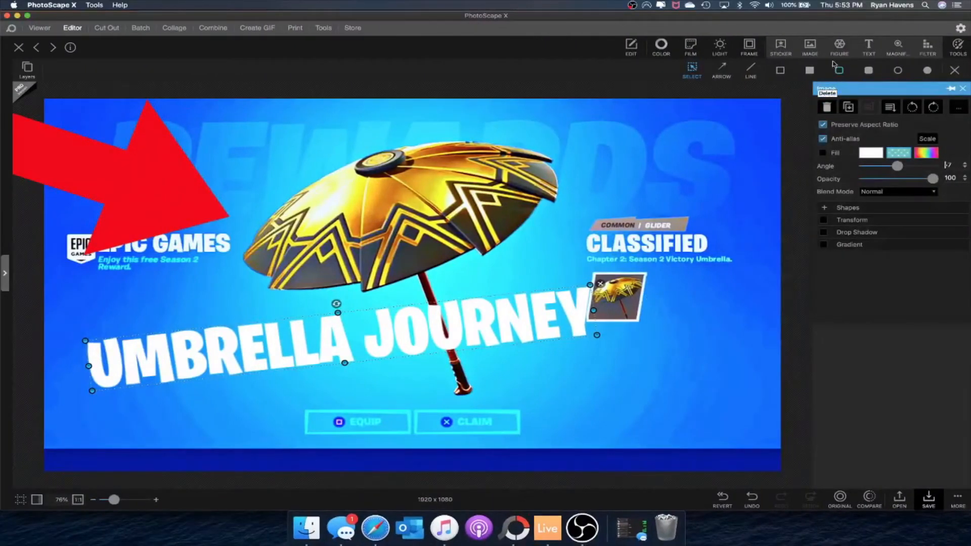
Insert the downloaded "CHAPTER 2 SEASON 2" image into the thumbnail.
click(805, 50)
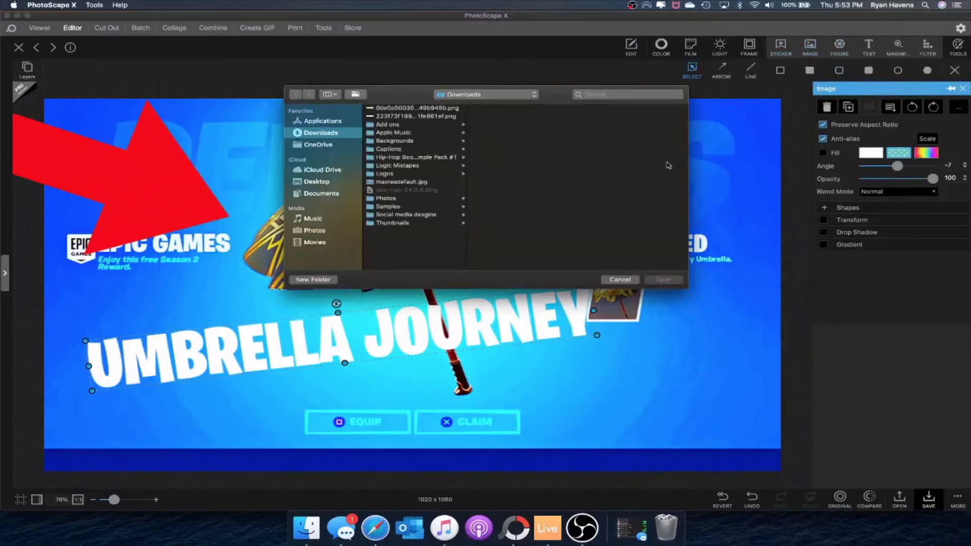
click(385, 116)
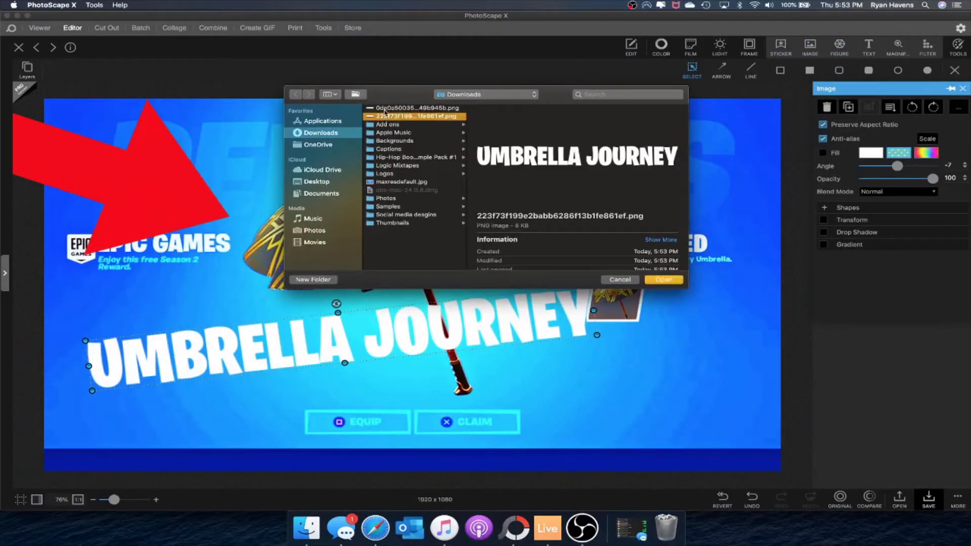
click(384, 108)
key(Return)
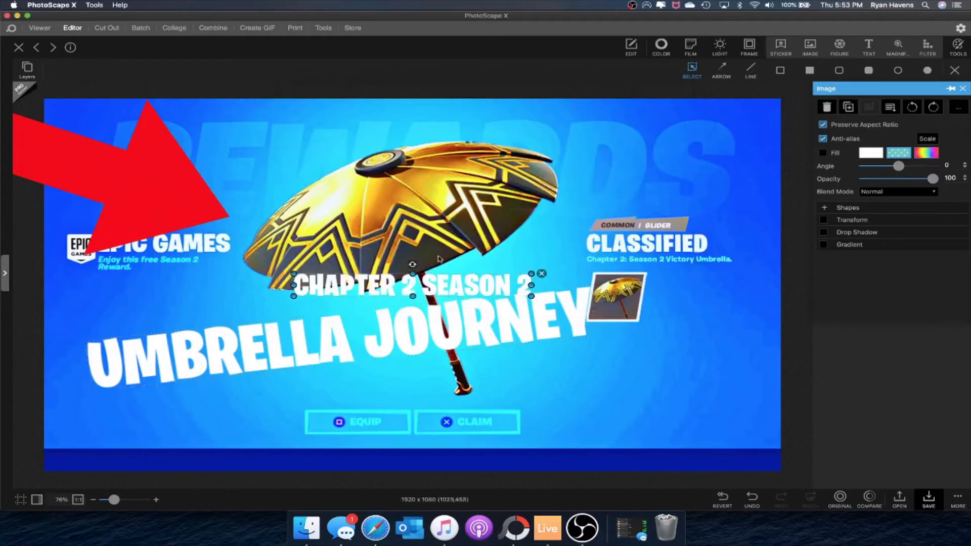
Enlarge the "CHAPTER 2 SEASON 2" image, tilt it to match the "UMBRELLA JOURNEY" title, and arrange it directly beneath that title.
drag(531, 273, 704, 193)
drag(498, 246, 353, 307)
right_click(407, 345)
click(386, 326)
drag(414, 394, 320, 389)
Move the red arrow to the right over the umbrella and rotate it to 162 degrees so that it points down-left.
drag(174, 204, 585, 224)
drag(902, 167, 860, 189)
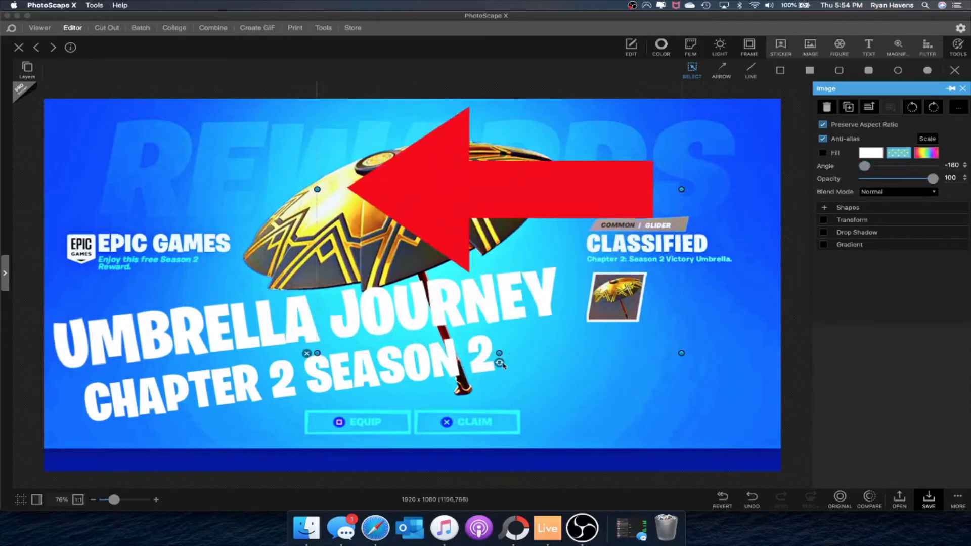
drag(500, 361, 559, 354)
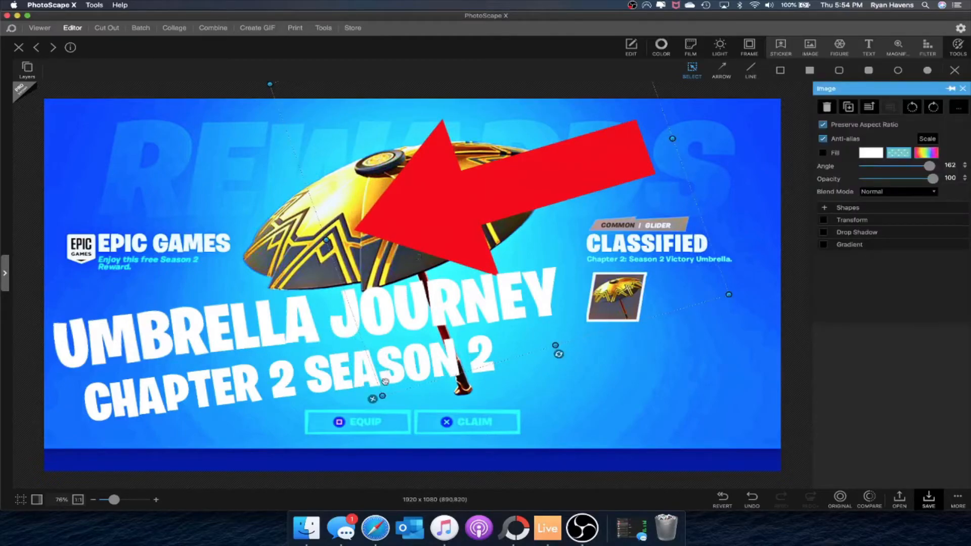
Shrink the red arrow slightly and move it right so that its tip points at the umbrella's right edge.
drag(383, 396, 416, 352)
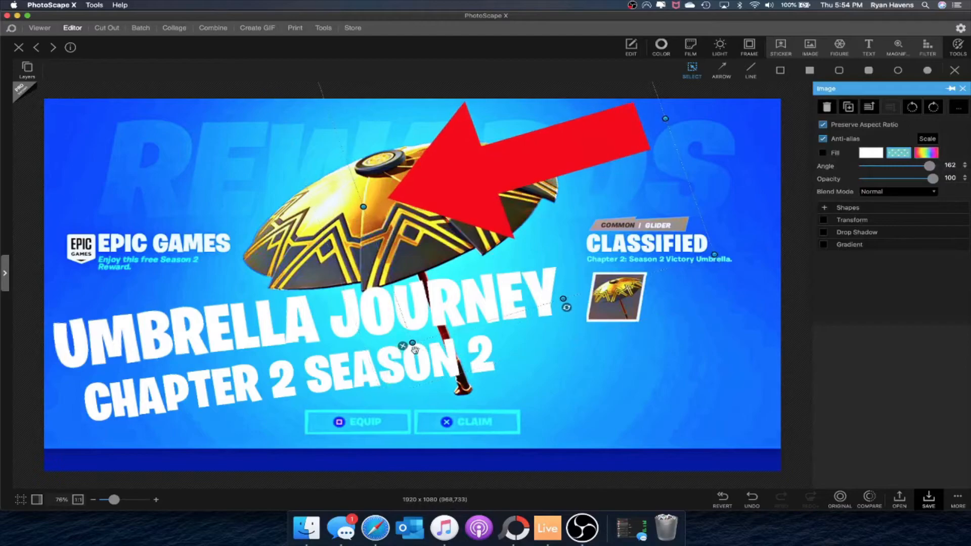
drag(467, 185, 649, 177)
click(424, 414)
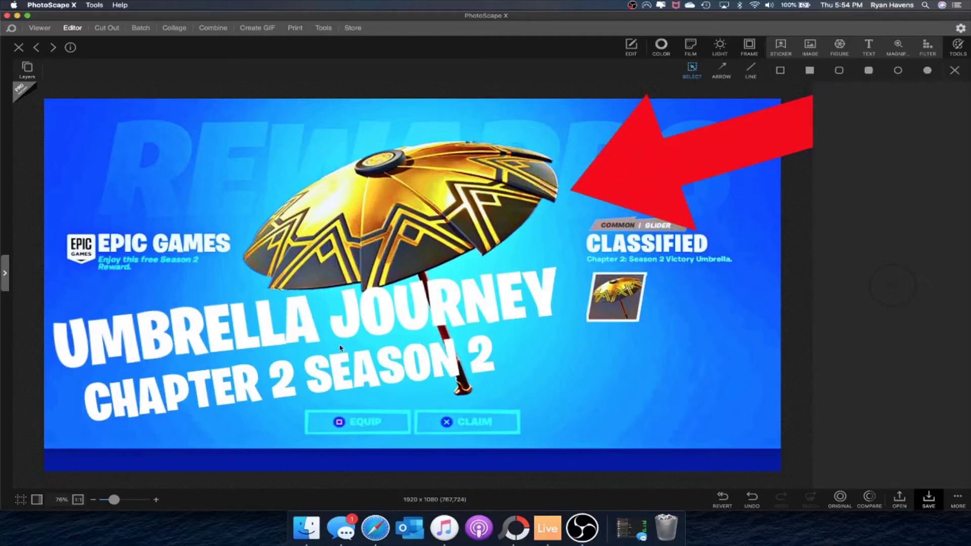
Tilt the "CHAPTER 2 SEASON 2" image to -7 degrees, shift it down-left, and lower the "UMBRELLA JOURNEY" title slightly to sit just above it.
click(309, 366)
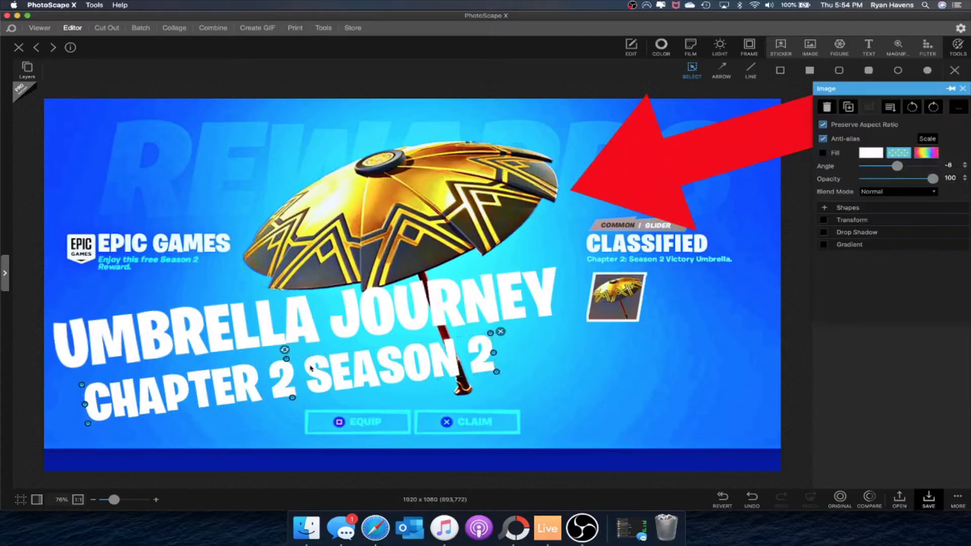
right_click(286, 348)
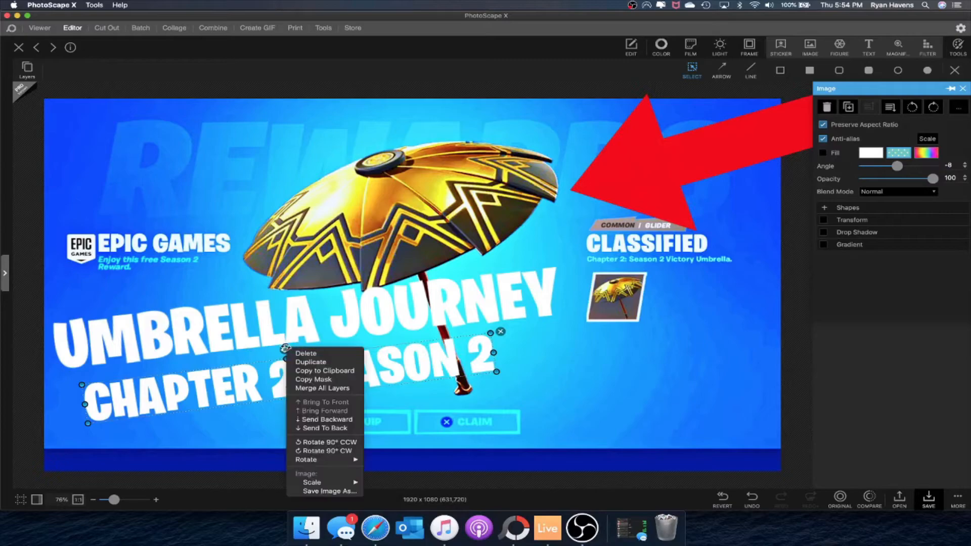
click(284, 349)
drag(285, 349, 307, 379)
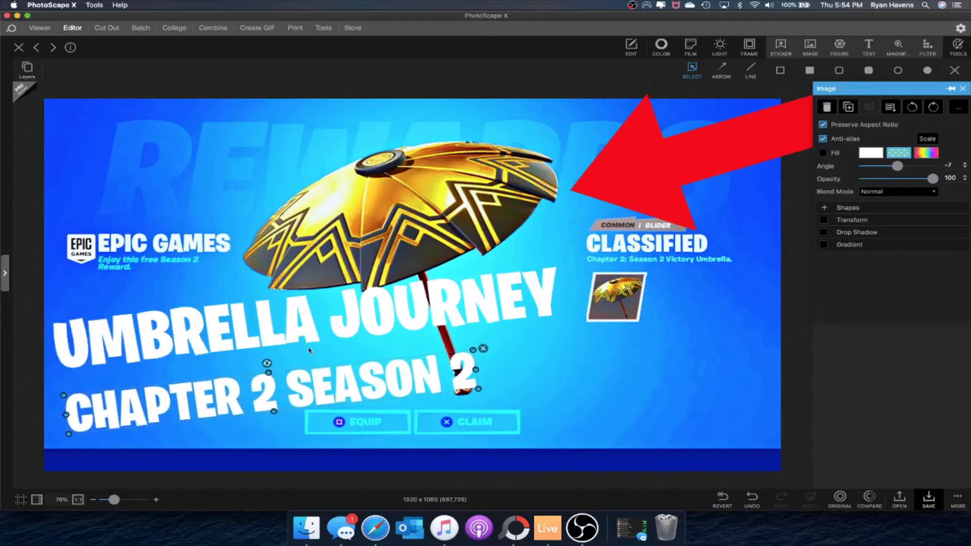
click(334, 326)
drag(332, 324, 338, 332)
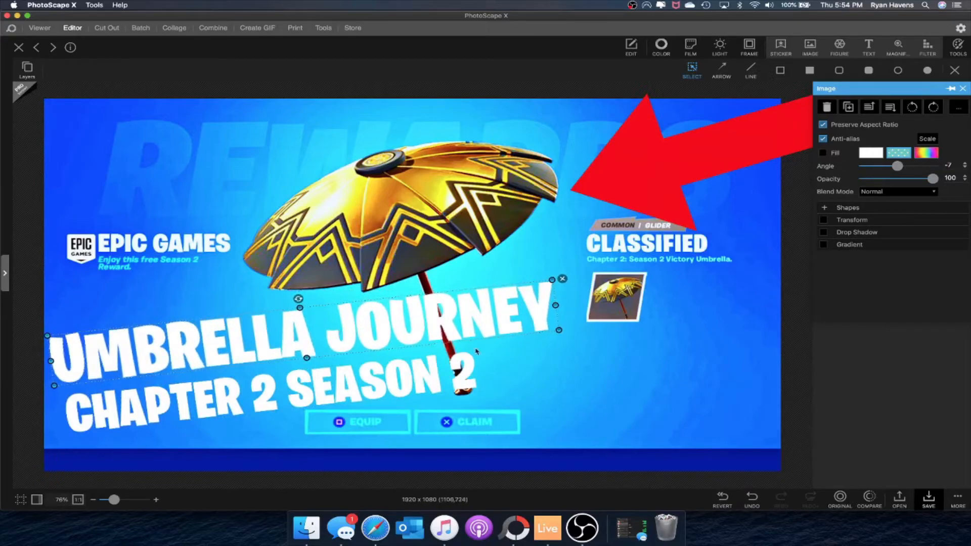
click(586, 386)
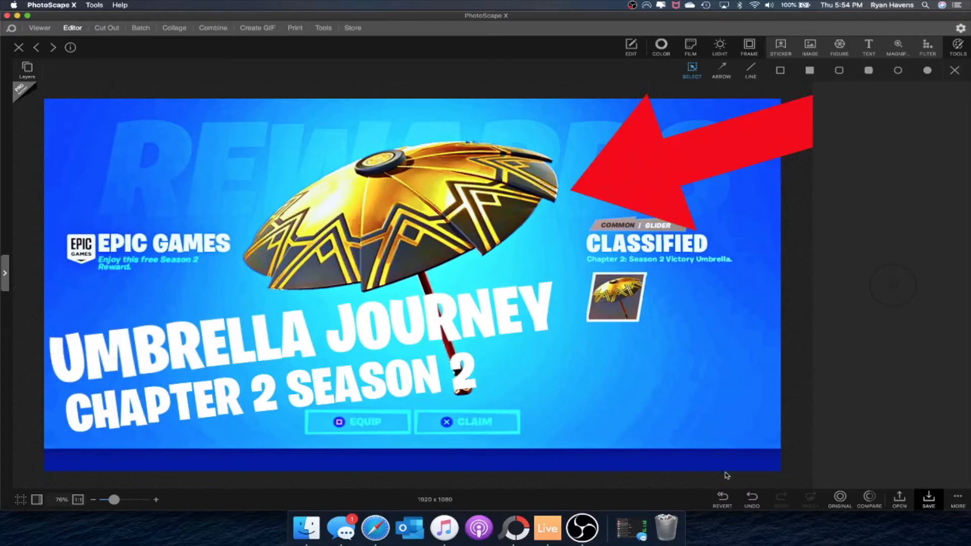
Save the thumbnail as maxresdefault.jpg in the Downloads/Thumbnails folder without enlarging the photo to include outside objects.
click(929, 499)
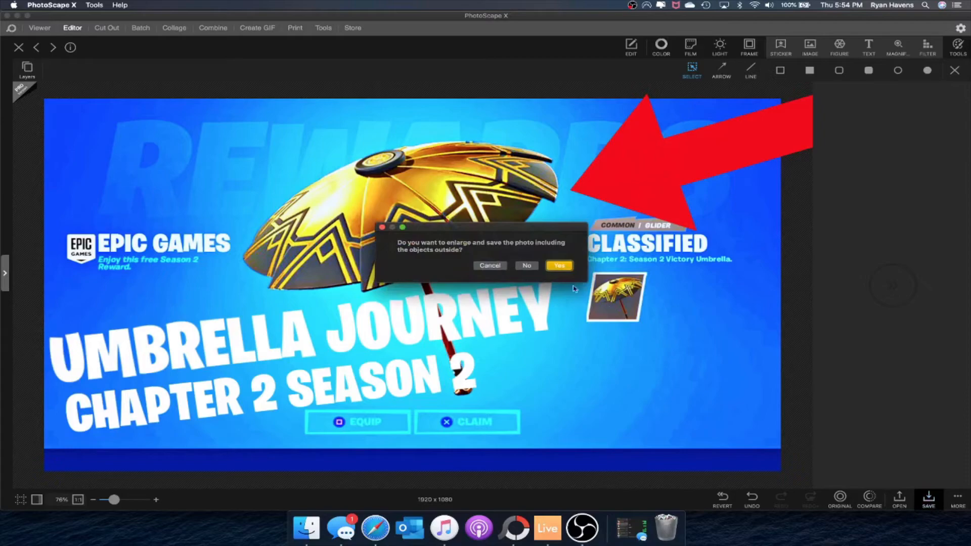
click(526, 266)
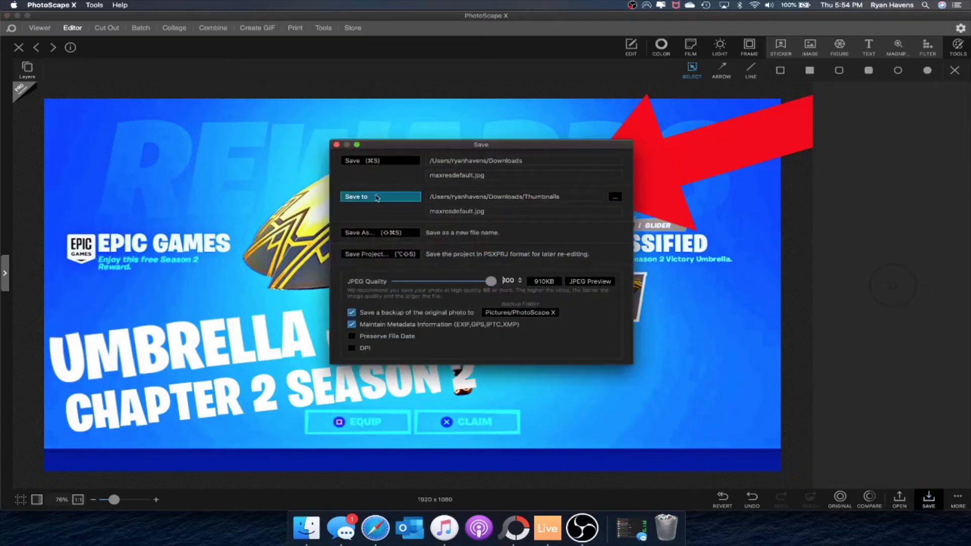
click(377, 197)
Switch to Finder and browse the Thumbnails folder inside Downloads to the maxresdefault files.
click(303, 526)
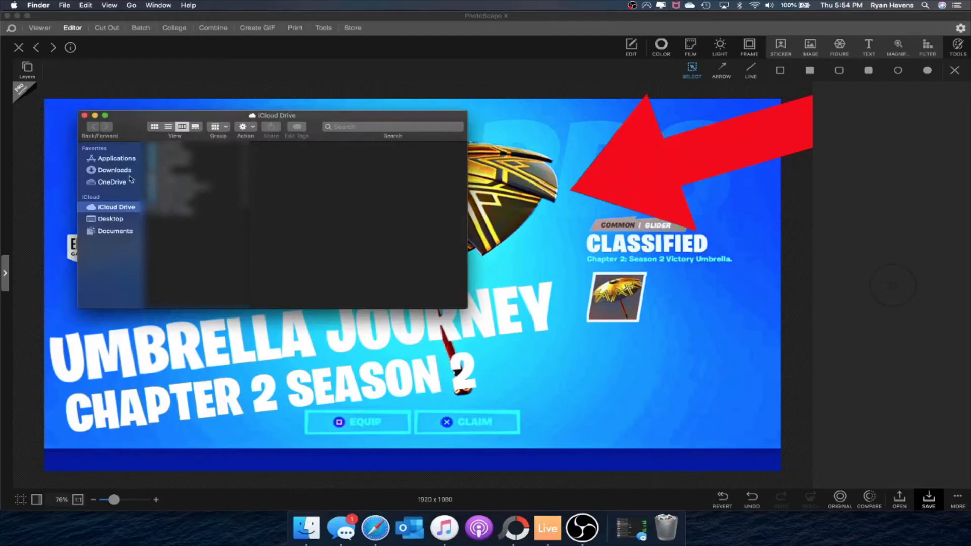
click(116, 170)
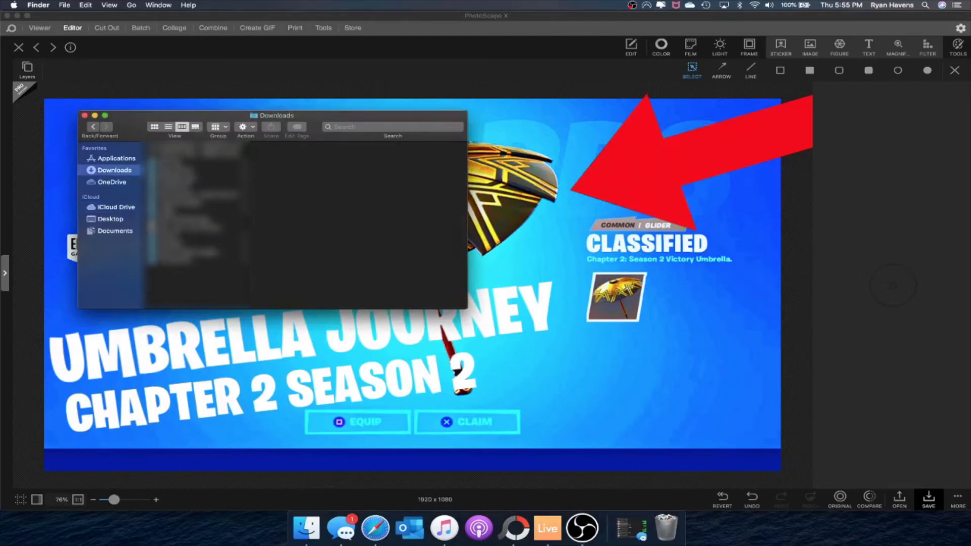
click(177, 261)
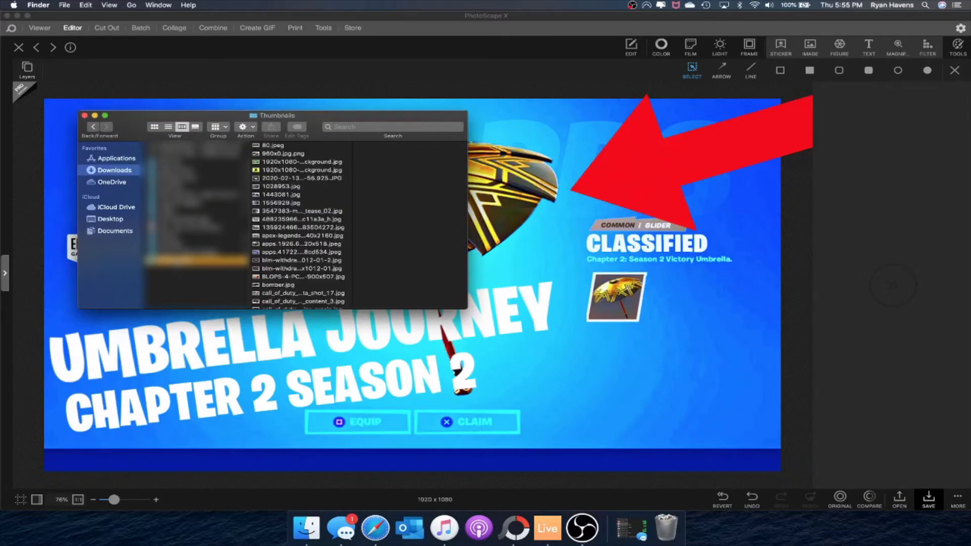
scroll(272, 204, down, 7)
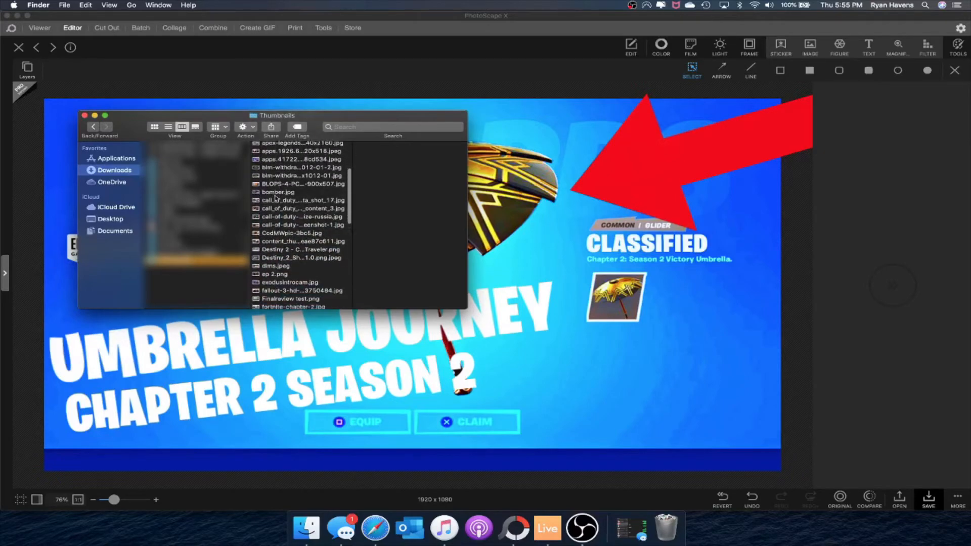
scroll(276, 198, down, 5)
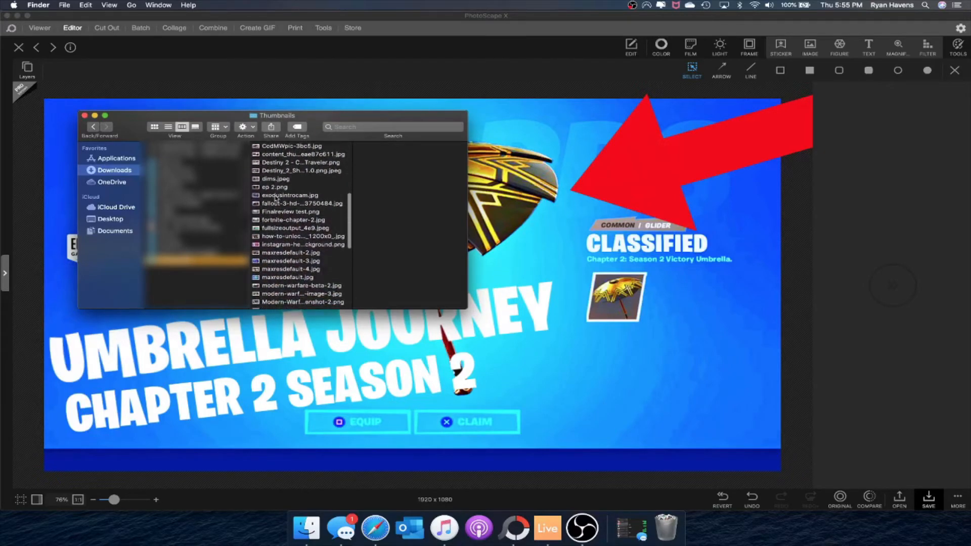
View maxresdefault-3.jpg in Preview, close it, and open the saved maxresdefault.jpg instead.
click(277, 253)
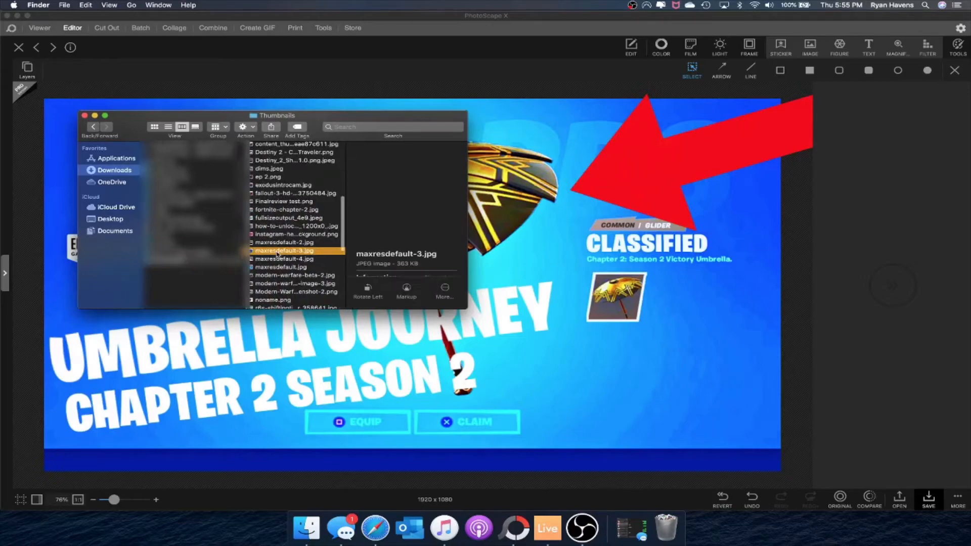
double_click(277, 252)
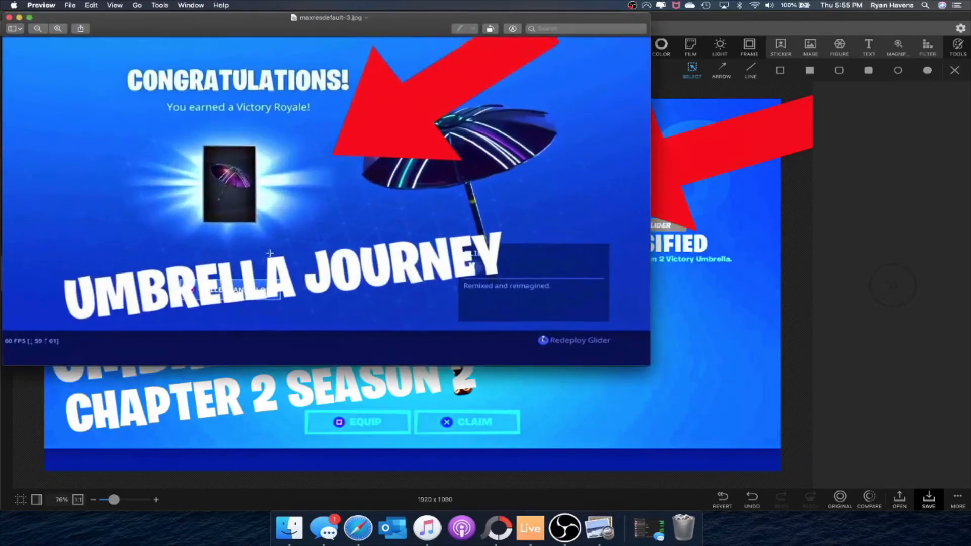
click(10, 17)
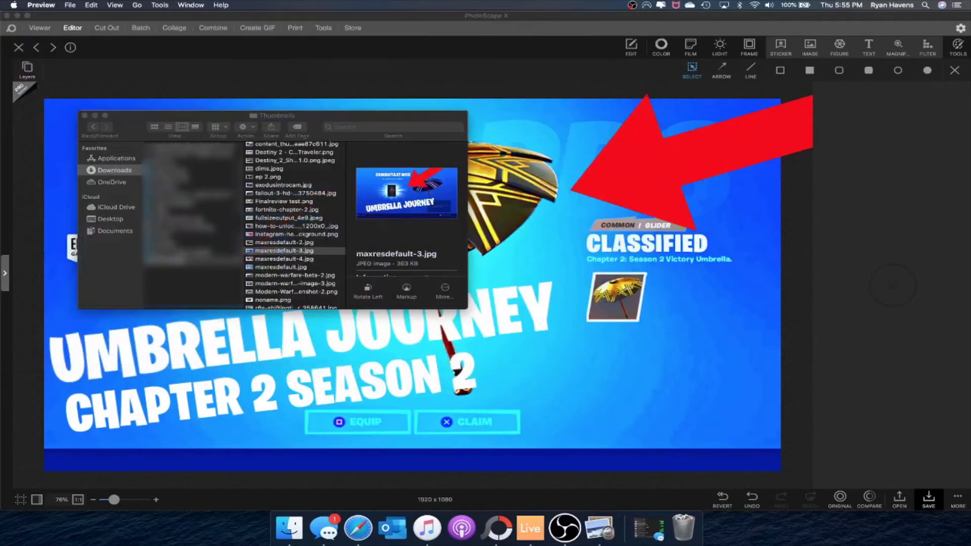
key(super+q)
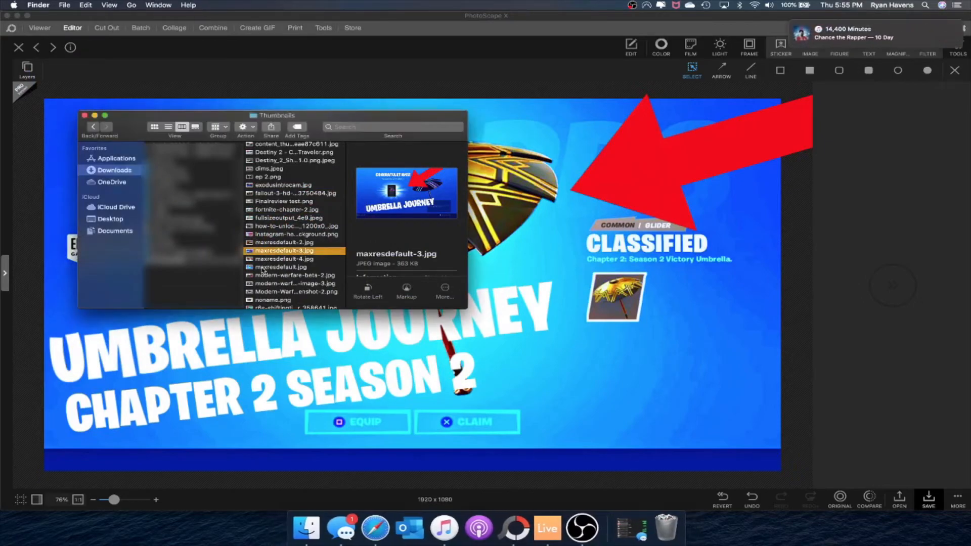
double_click(263, 268)
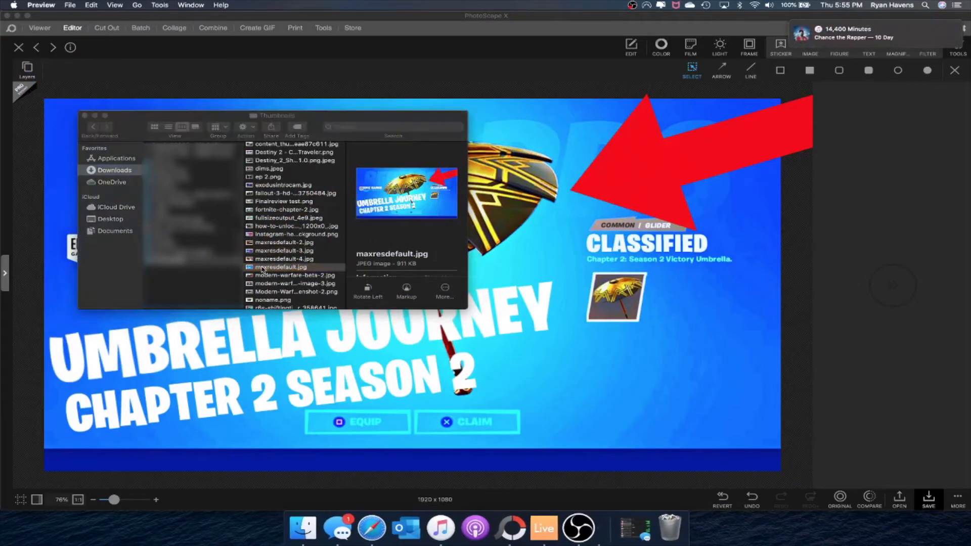